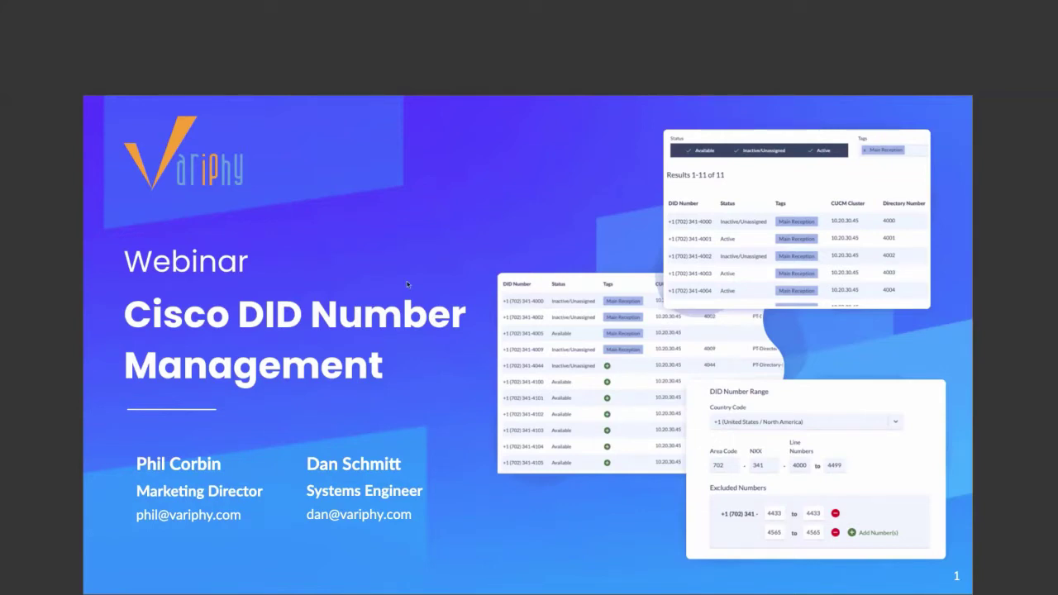
- Move the webinar deck on from the title slide to the Agenda slide
{"action": "key", "text": "Right"}
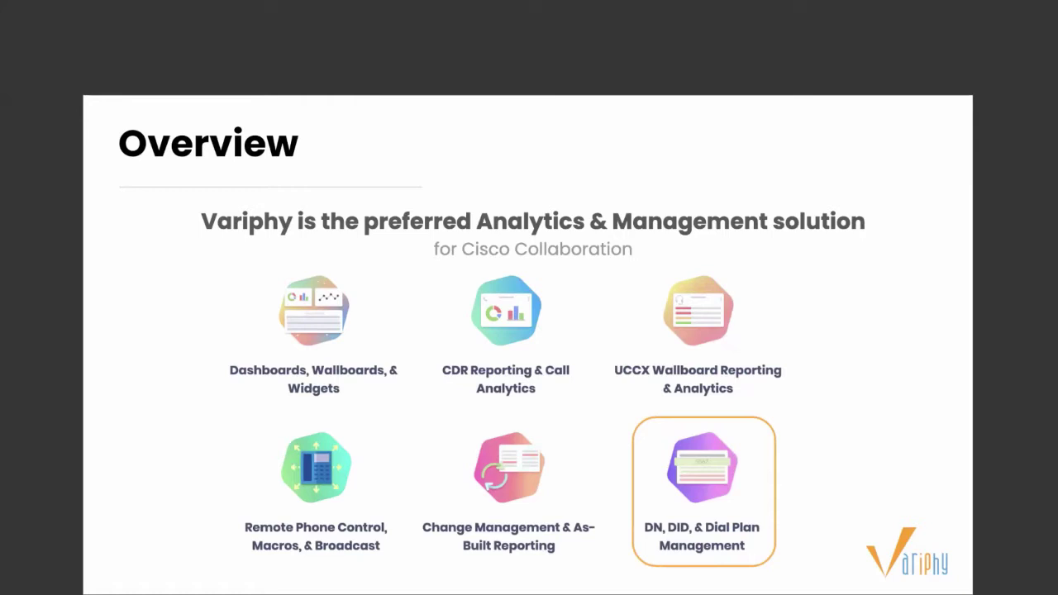
- Advance past the Overview product grid to the 'What is DID?' slide
{"action": "key", "text": "Right"}
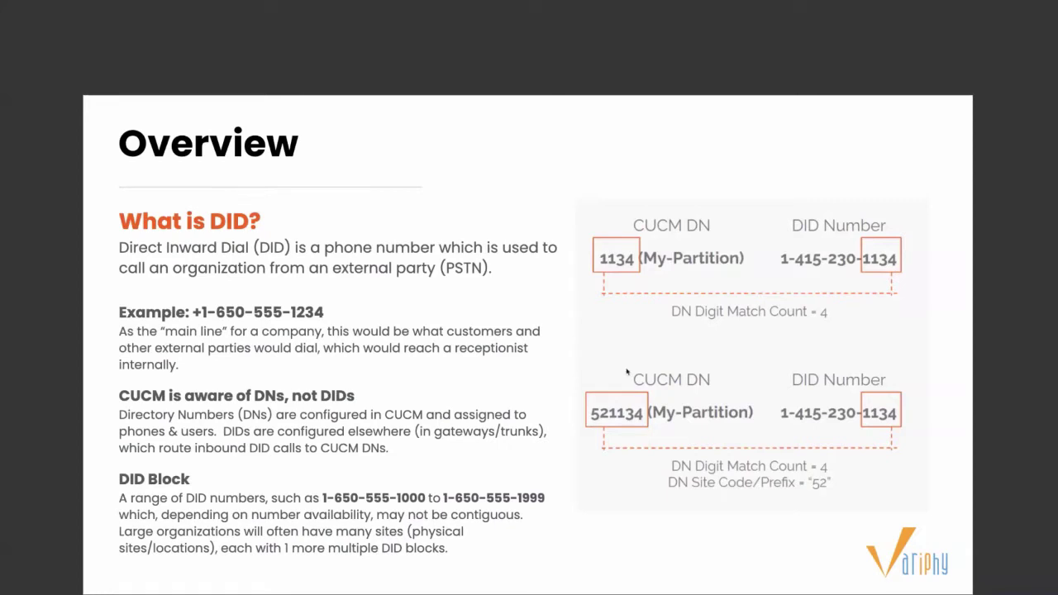
- Advance to 'The Problem' slide listing the pitfalls of tracking DIDs in spreadsheets
{"action": "key", "text": "Right"}
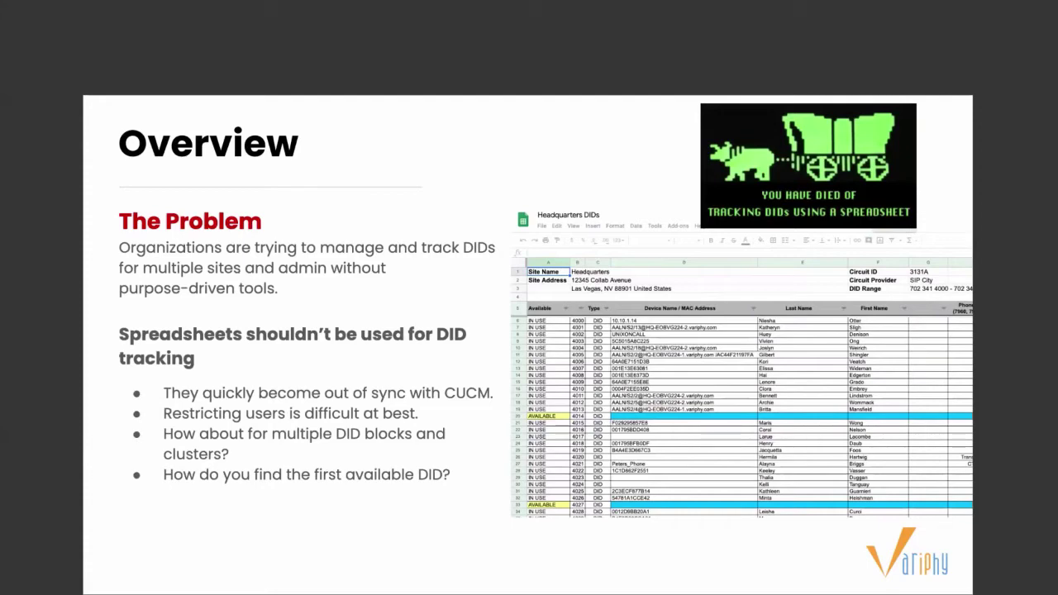
- Advance to the 'With Variphy DID Management' benefits slide
{"action": "key", "text": "Right"}
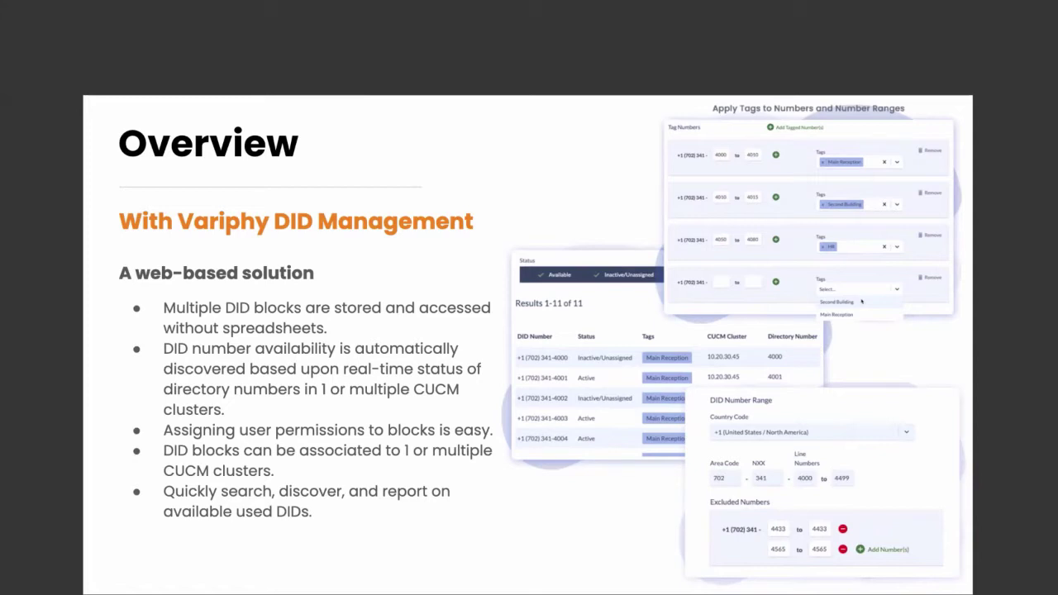
- Go to the Live Demo slide, switch to Variphy Insight, and open DN & DID Management
{"action": "left_click", "coordinate": [727, 357]}
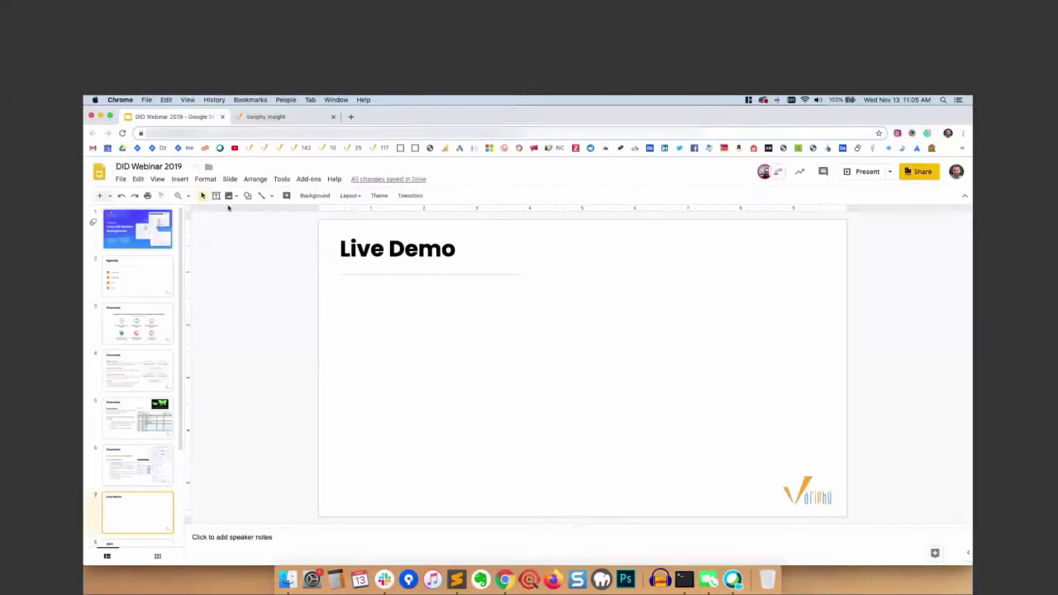
{"action": "key", "text": "ctrl+Tab"}
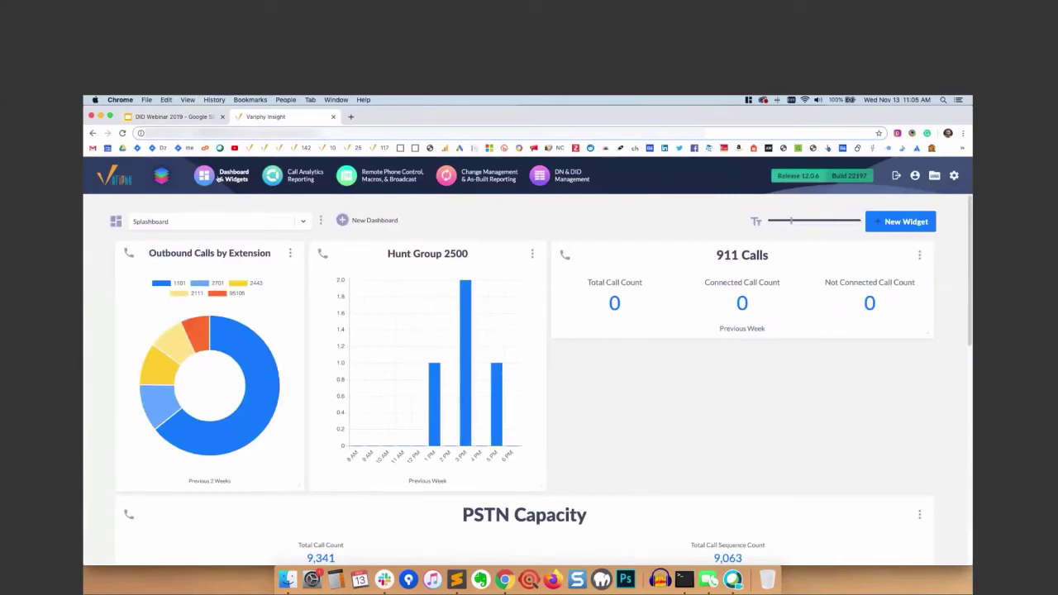
{"action": "scroll", "coordinate": [793, 421], "scroll_direction": "down", "scroll_amount": 10}
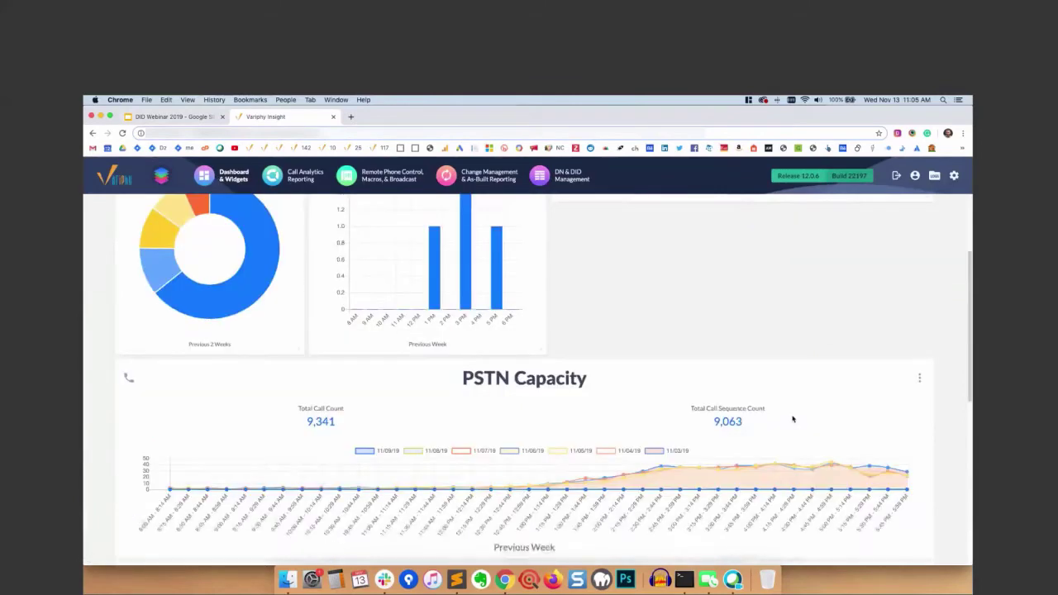
{"action": "scroll", "coordinate": [789, 417], "scroll_direction": "up", "scroll_amount": 10}
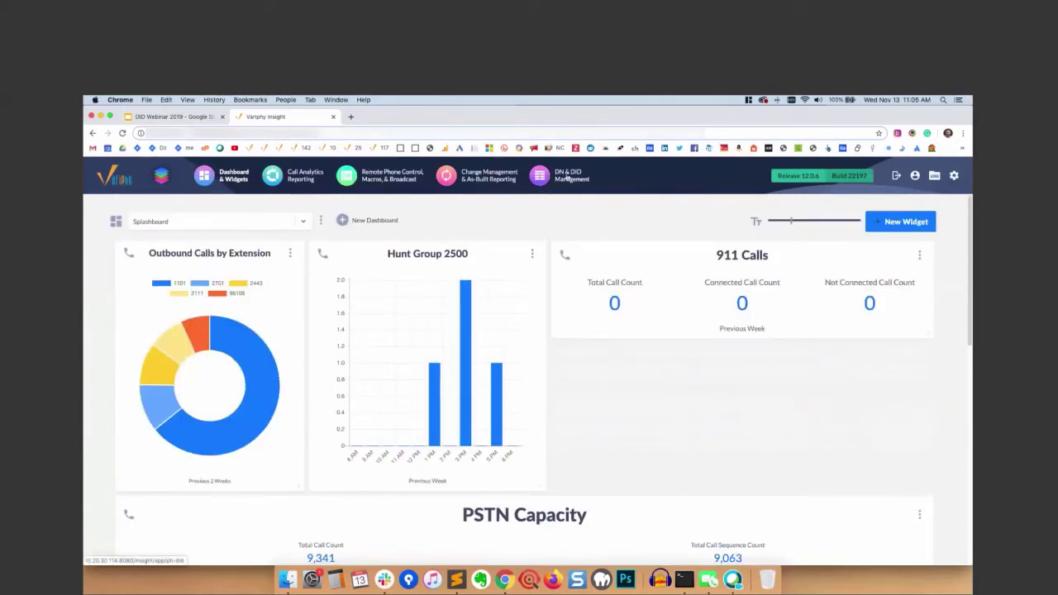
{"action": "left_click", "coordinate": [567, 179]}
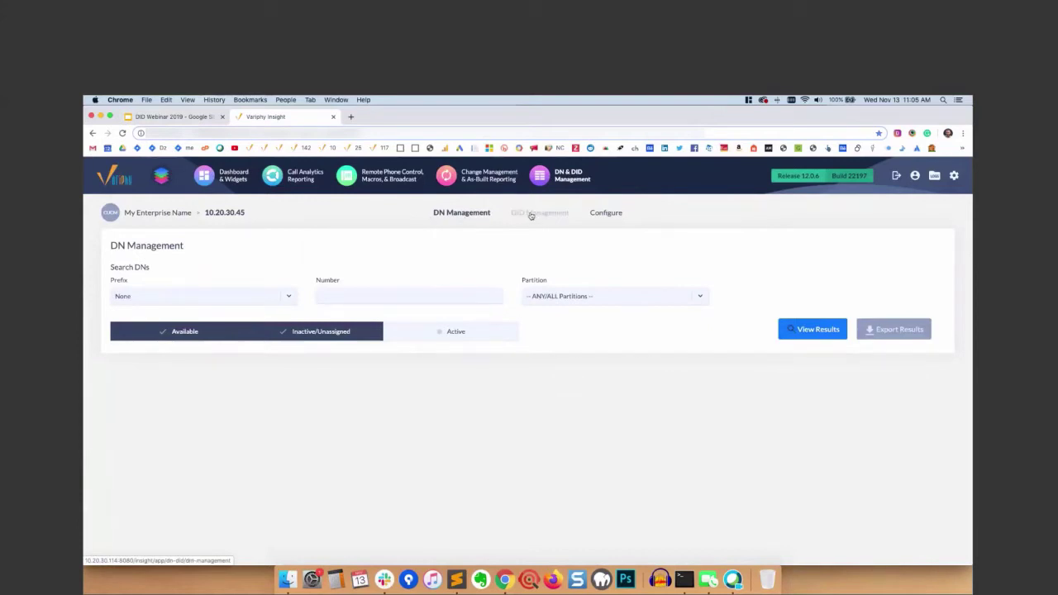
- Open the DID Sites list under Configure and preview the Create DID Site form without saving
{"action": "left_click", "coordinate": [604, 215]}
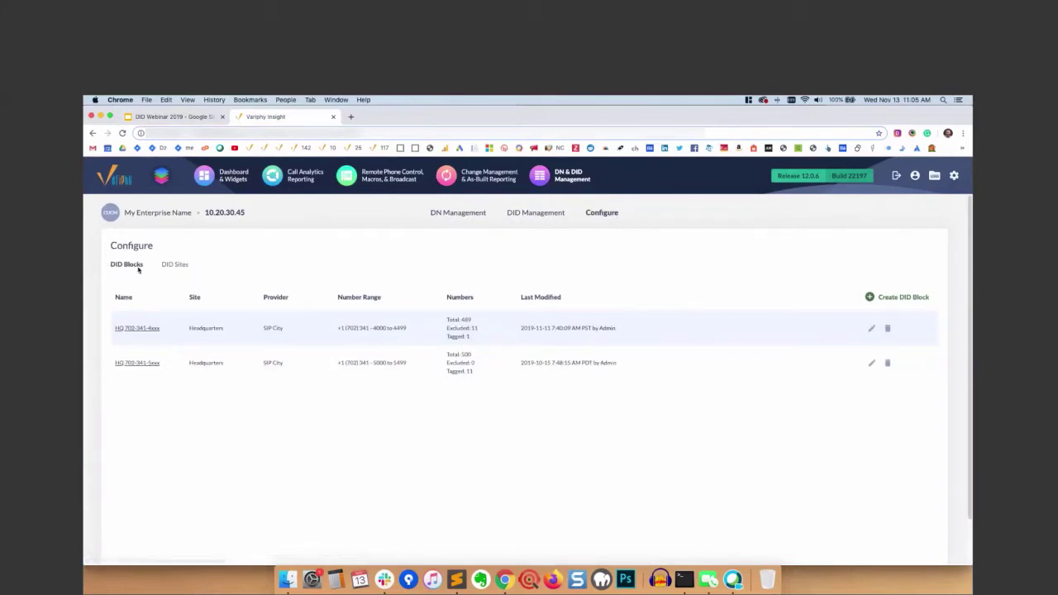
{"action": "left_click", "coordinate": [177, 266]}
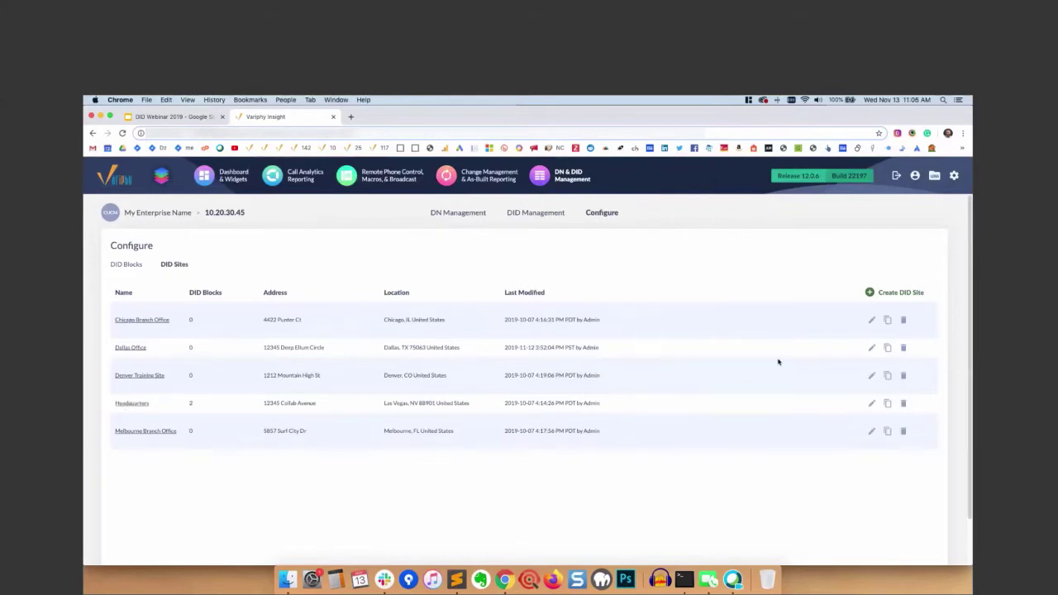
{"action": "left_click", "coordinate": [868, 293]}
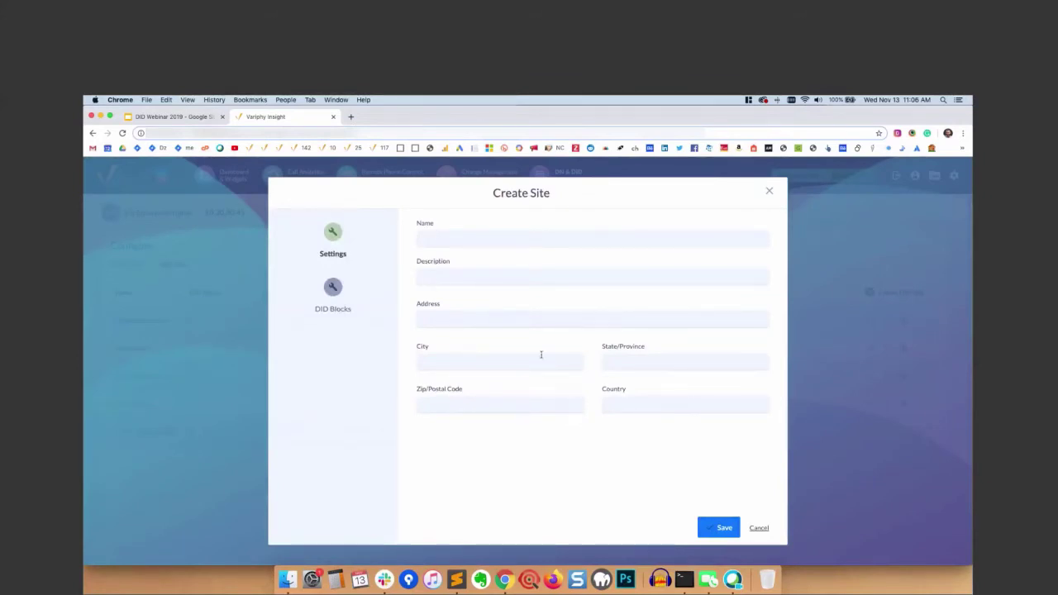
{"action": "left_click", "coordinate": [333, 290]}
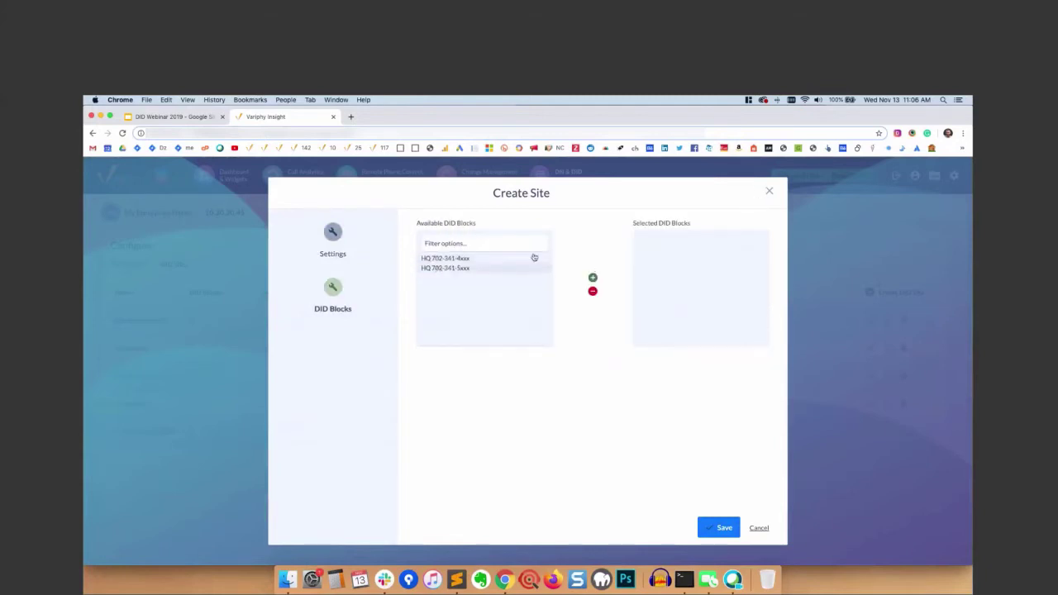
{"action": "left_click", "coordinate": [769, 191]}
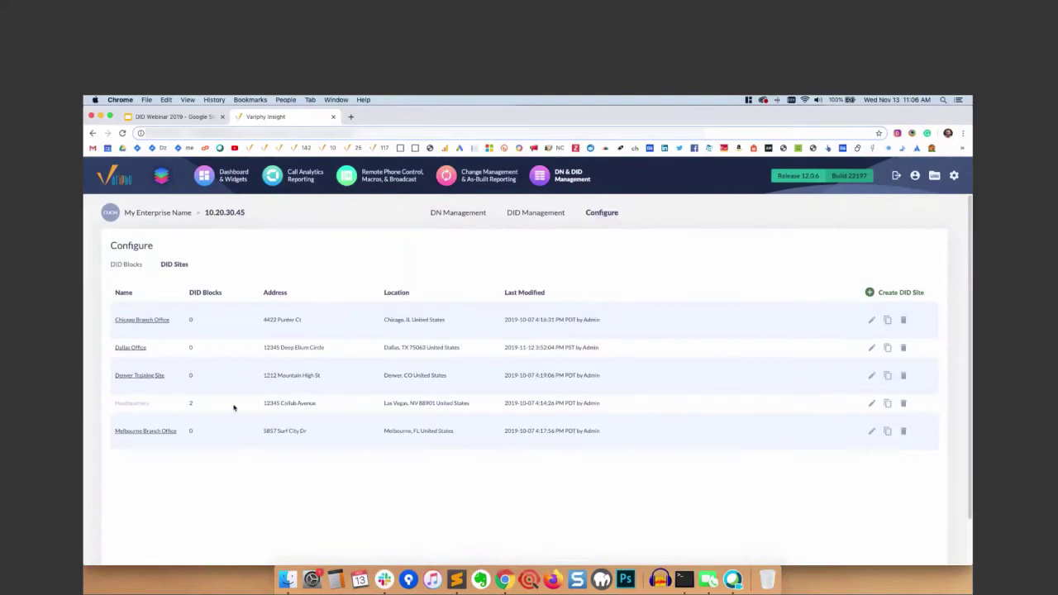
- Review the Headquarters site's address and its two DID blocks, closing without changes
{"action": "left_click", "coordinate": [871, 405]}
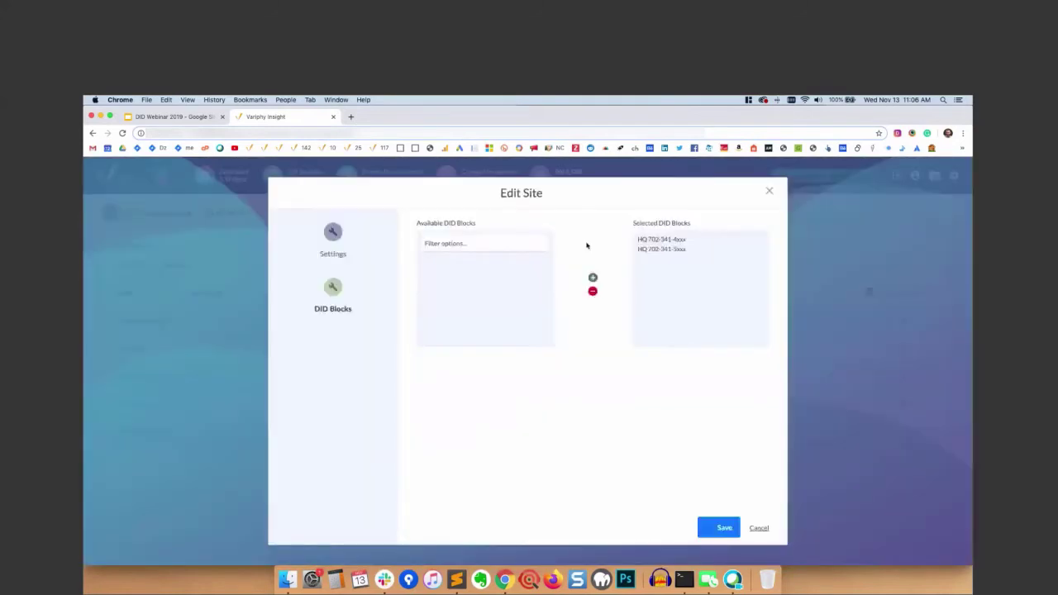
{"action": "left_click", "coordinate": [333, 234]}
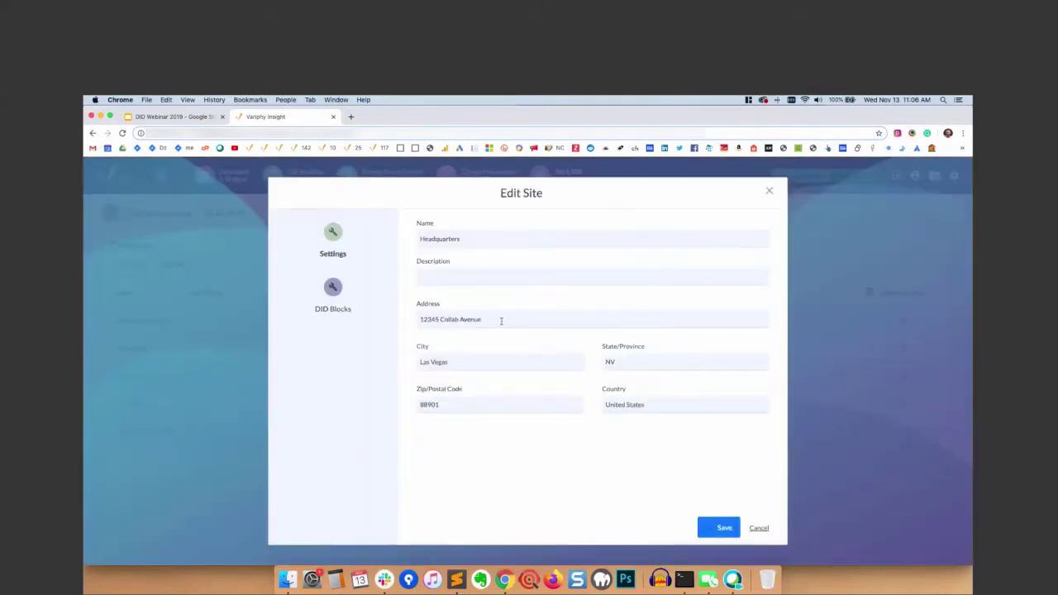
{"action": "left_click", "coordinate": [335, 291]}
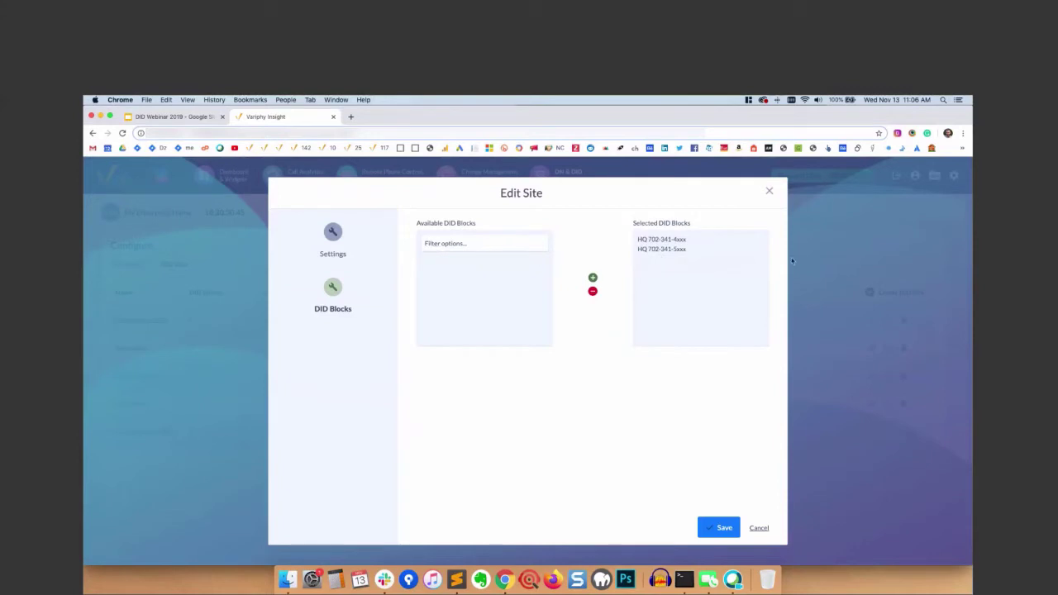
{"action": "left_click", "coordinate": [770, 194]}
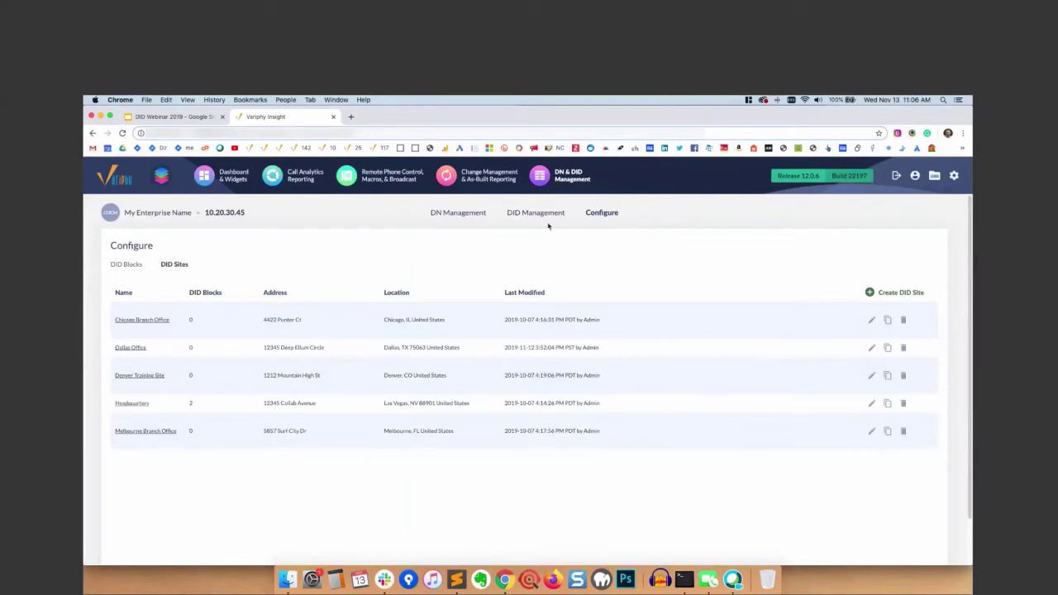
- Create DID block HQ 702-341-3xxx with provider SIP City, circuit 3131A, assigned to Headquarters
{"action": "left_click", "coordinate": [125, 265]}
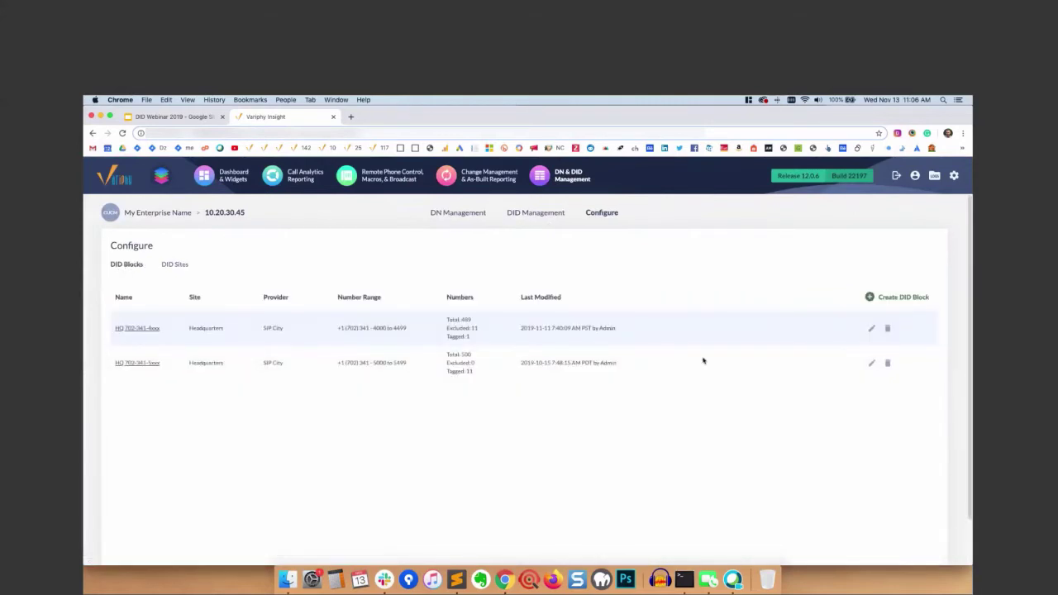
{"action": "left_click", "coordinate": [867, 296]}
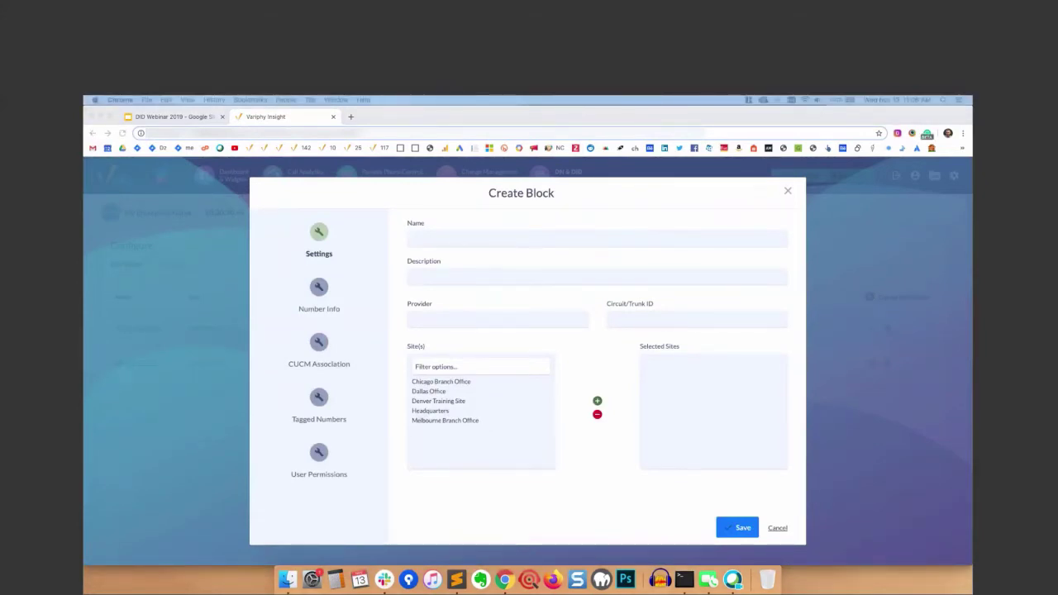
{"action": "left_click", "coordinate": [444, 238]}
{"action": "type", "text": "HQ 702-341-3xxx"}
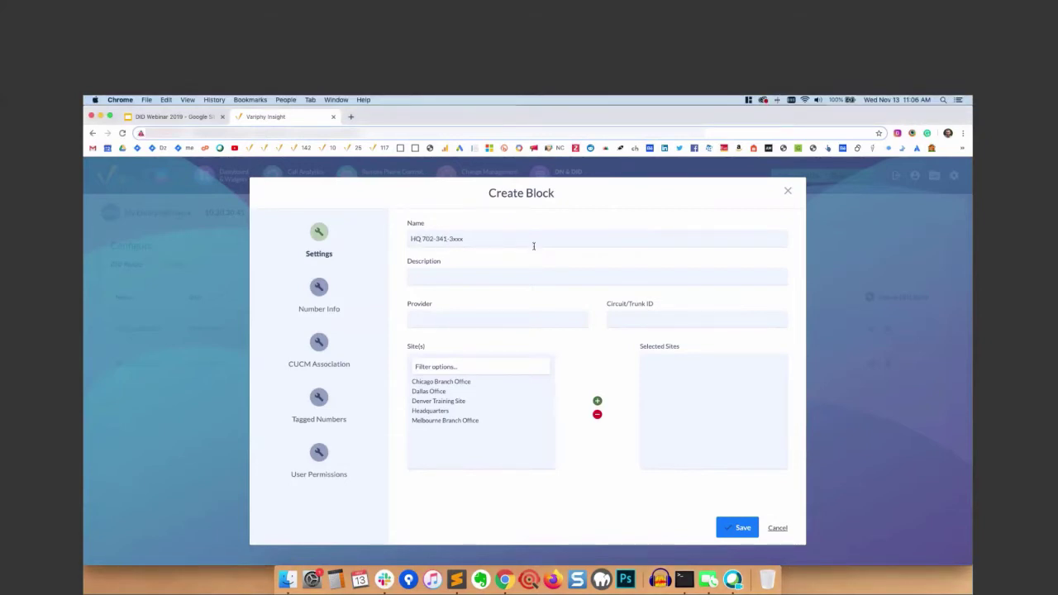
{"action": "left_click", "coordinate": [438, 321]}
{"action": "type", "text": "SIP City"}
{"action": "type", "text": "3131"}
{"action": "type", "text": "A"}
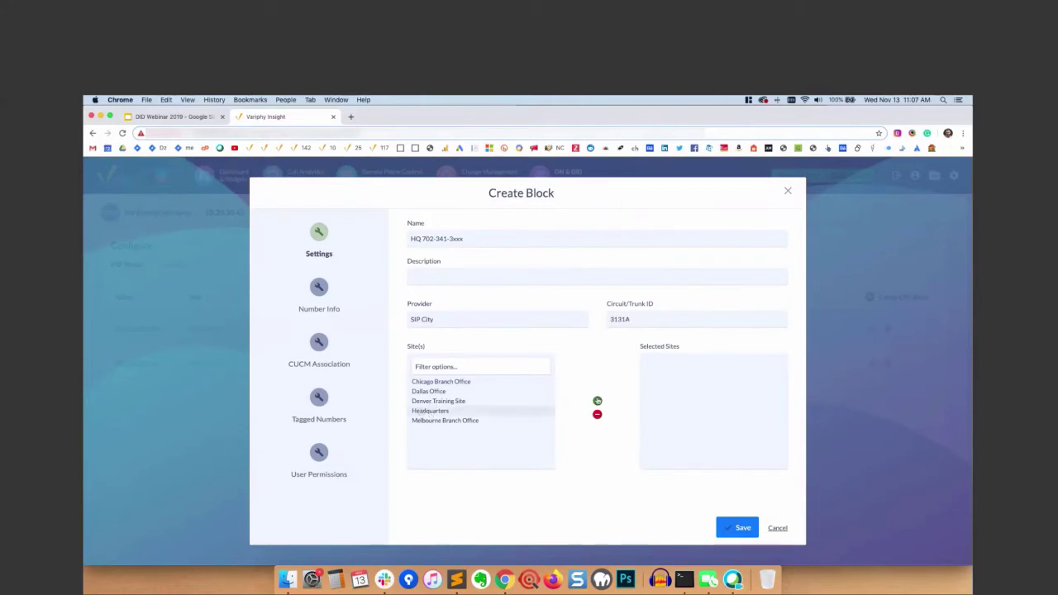
{"action": "left_click", "coordinate": [598, 401]}
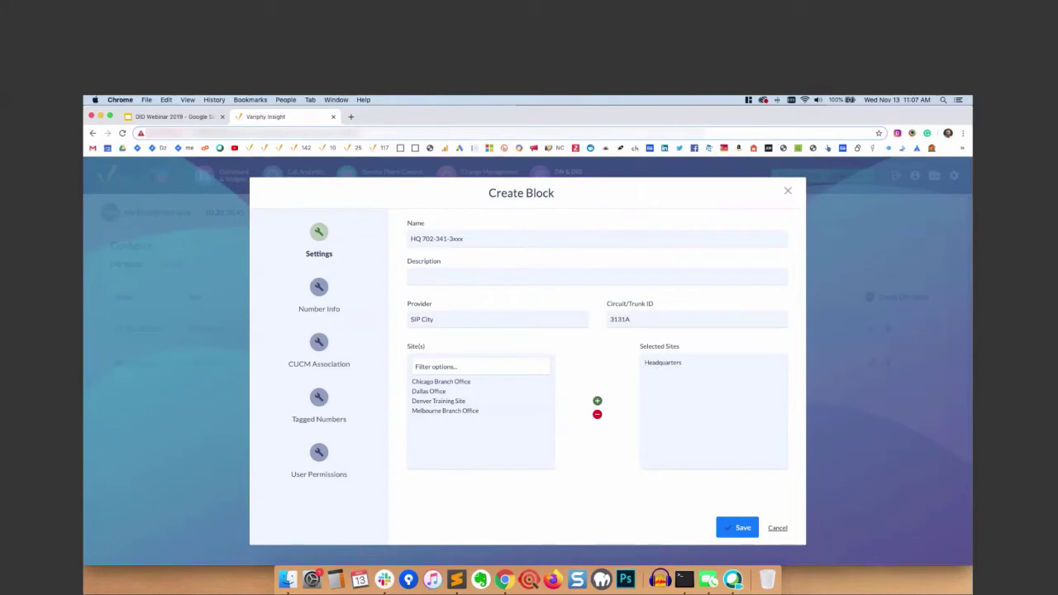
{"action": "left_click", "coordinate": [303, 289]}
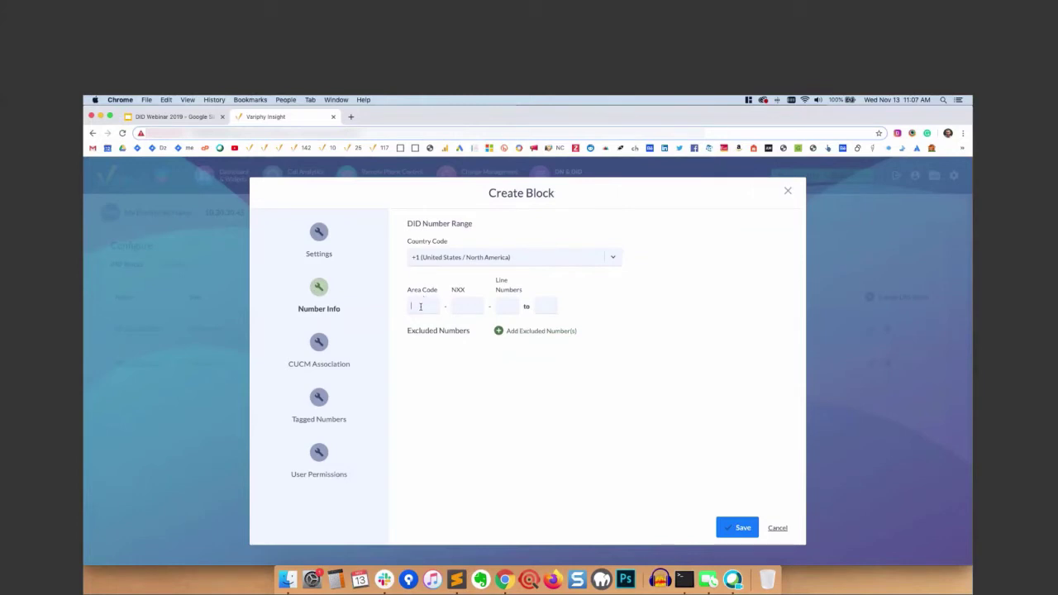
{"action": "type", "text": "703"}
{"action": "type", "text": "341"}
{"action": "type", "text": "300"}
{"action": "type", "text": "0"}
{"action": "type", "text": "3999"}
{"action": "left_click", "coordinate": [505, 330]}
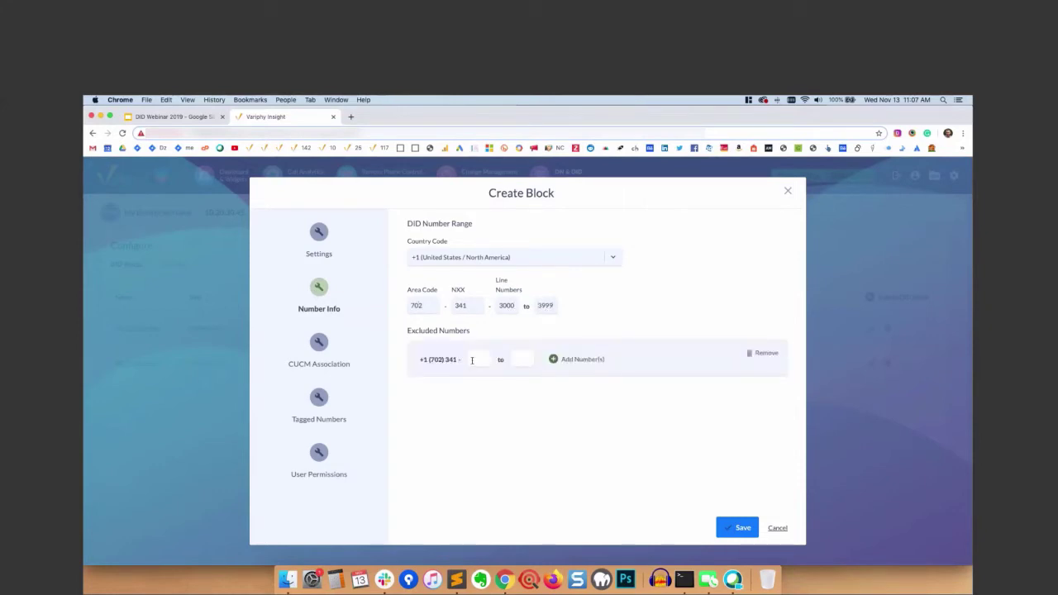
{"action": "left_click", "coordinate": [473, 360]}
{"action": "type", "text": "3001"}
{"action": "left_click", "coordinate": [520, 360]}
{"action": "type", "text": "3005"}
{"action": "left_click", "coordinate": [553, 359]}
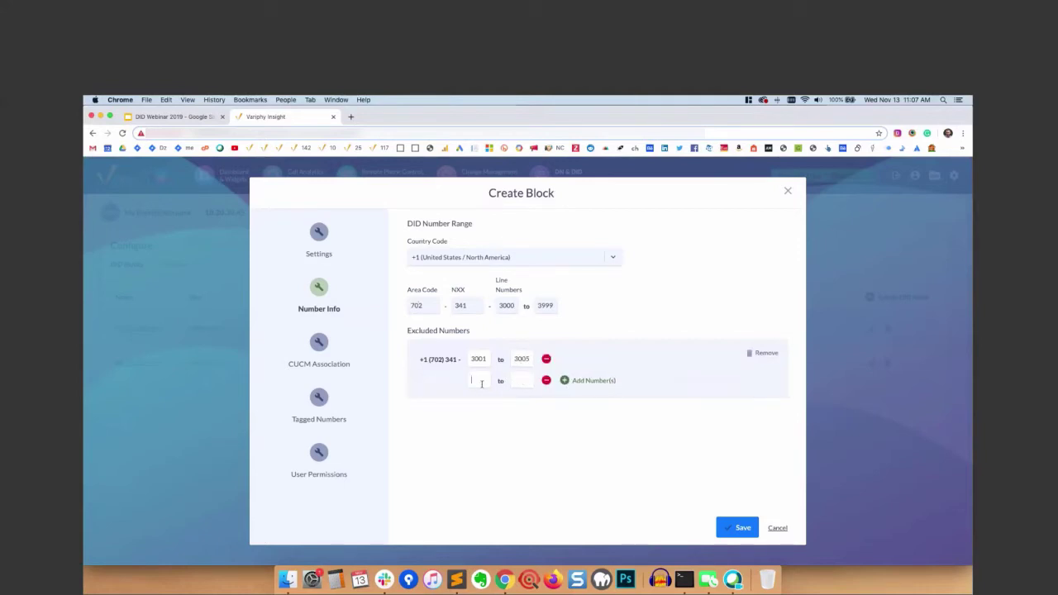
{"action": "left_click", "coordinate": [481, 384]}
{"action": "type", "text": "30063006"}
- Associate CUCM cluster 10.20.30.45 with the new DID block
{"action": "left_click", "coordinate": [319, 346]}
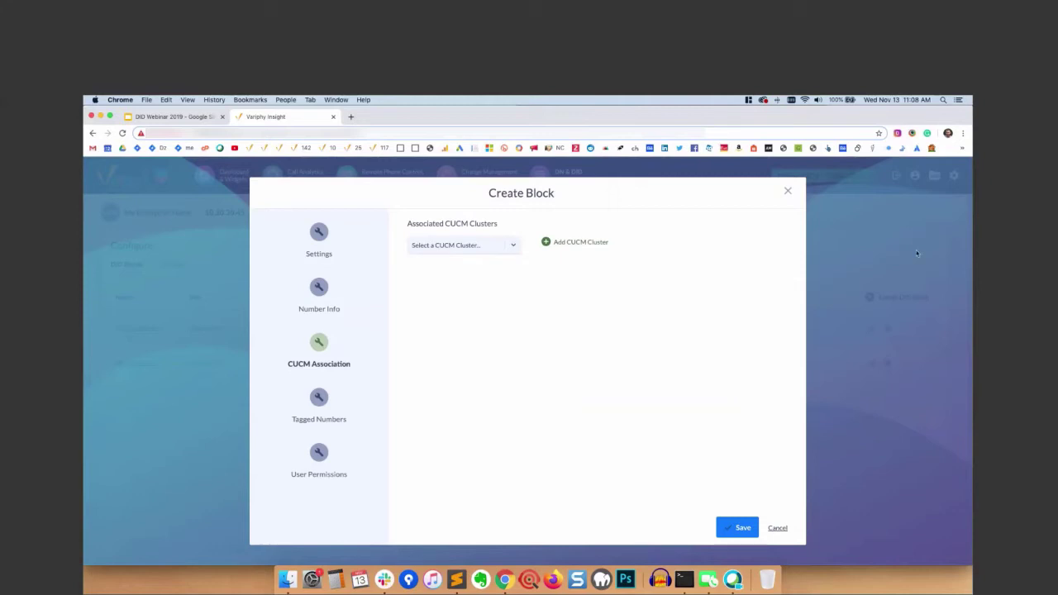
{"action": "left_click", "coordinate": [469, 248]}
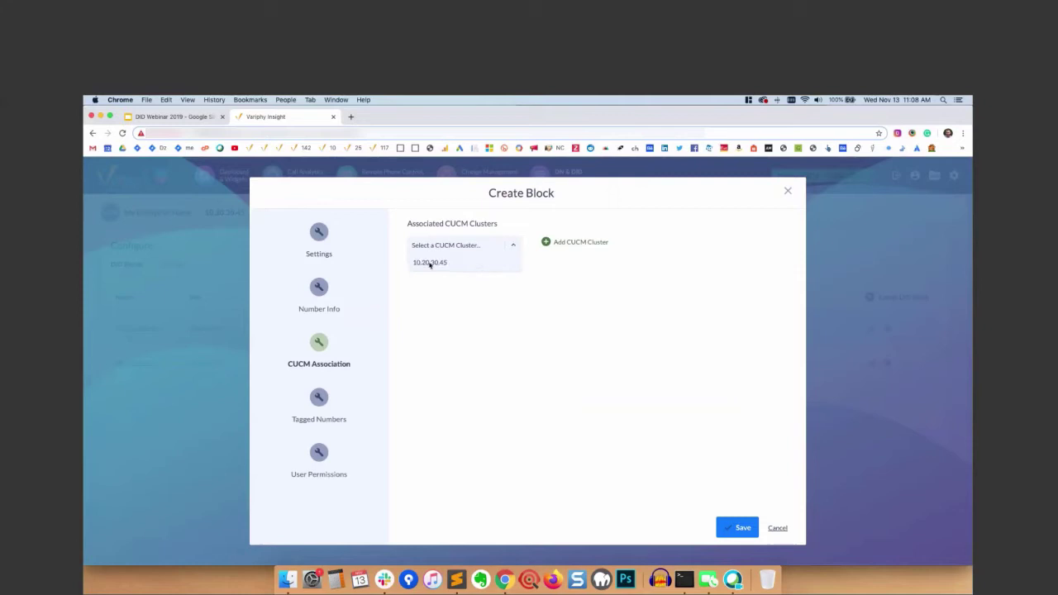
{"action": "left_click", "coordinate": [430, 262]}
{"action": "left_click", "coordinate": [570, 241]}
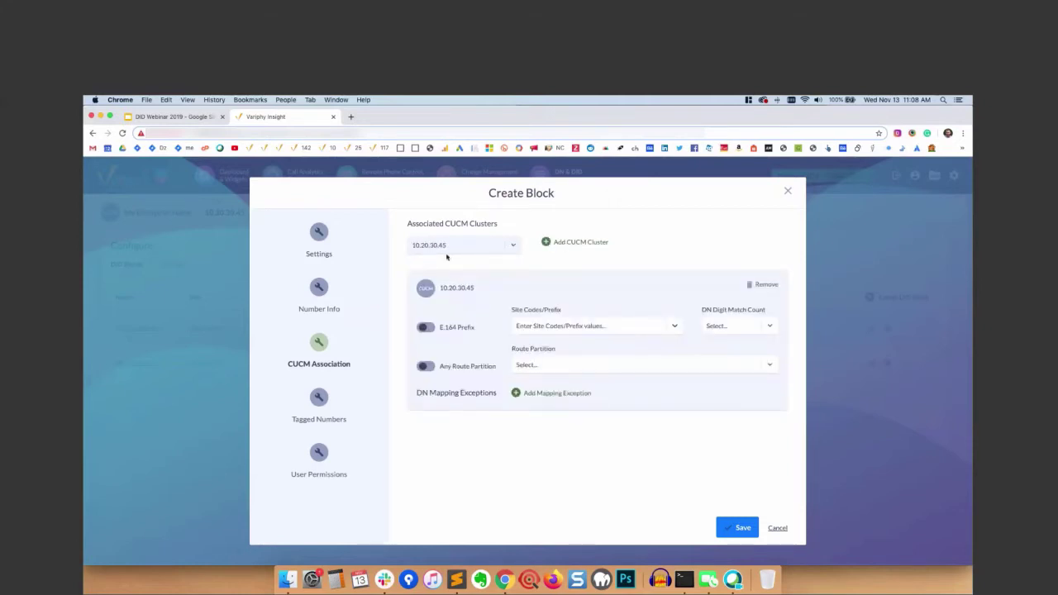
{"action": "left_click", "coordinate": [446, 251]}
{"action": "left_click", "coordinate": [568, 269]}
- Try sample site codes 1, 4 and 5, then clear them again
{"action": "left_click", "coordinate": [532, 328]}
{"action": "type", "text": "1"}
{"action": "key", "text": "Return"}
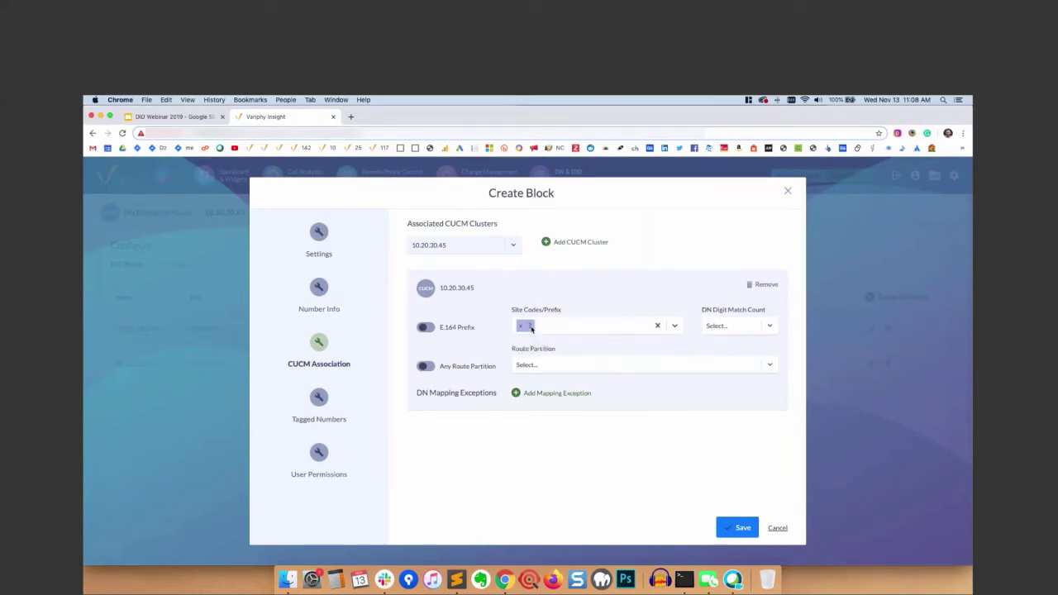
{"action": "type", "text": "4"}
{"action": "key", "text": "Return"}
{"action": "type", "text": "5"}
{"action": "key", "text": "Return"}
{"action": "key", "text": "BackSpace"}
{"action": "key", "text": "BackSpace"}
{"action": "key", "text": "BackSpace"}
- Set the DN digit match count to 4, leaving any-route-partition disallowed
{"action": "left_click", "coordinate": [720, 327]}
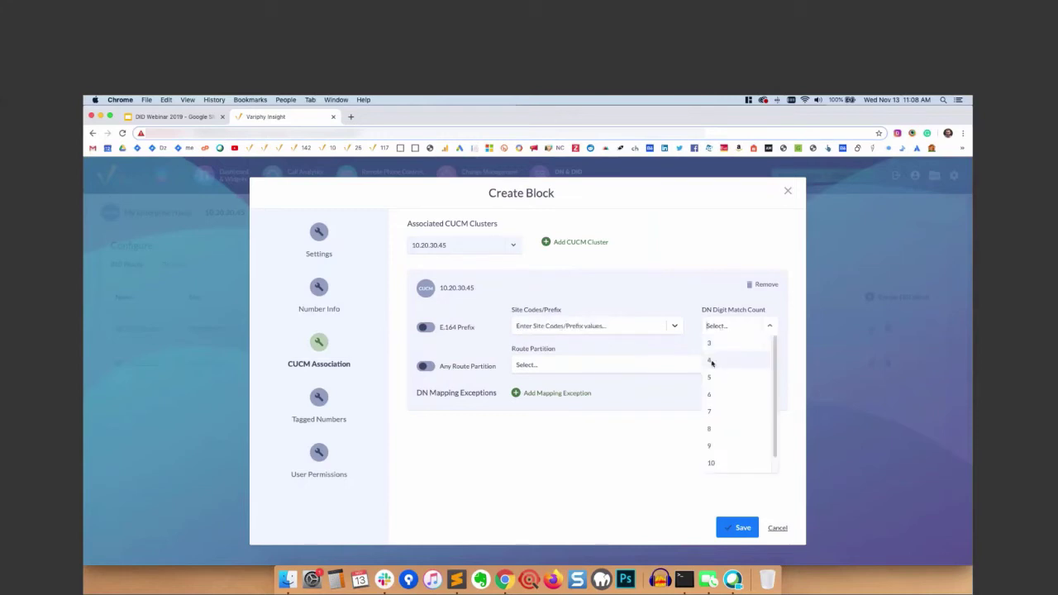
{"action": "left_click", "coordinate": [713, 362]}
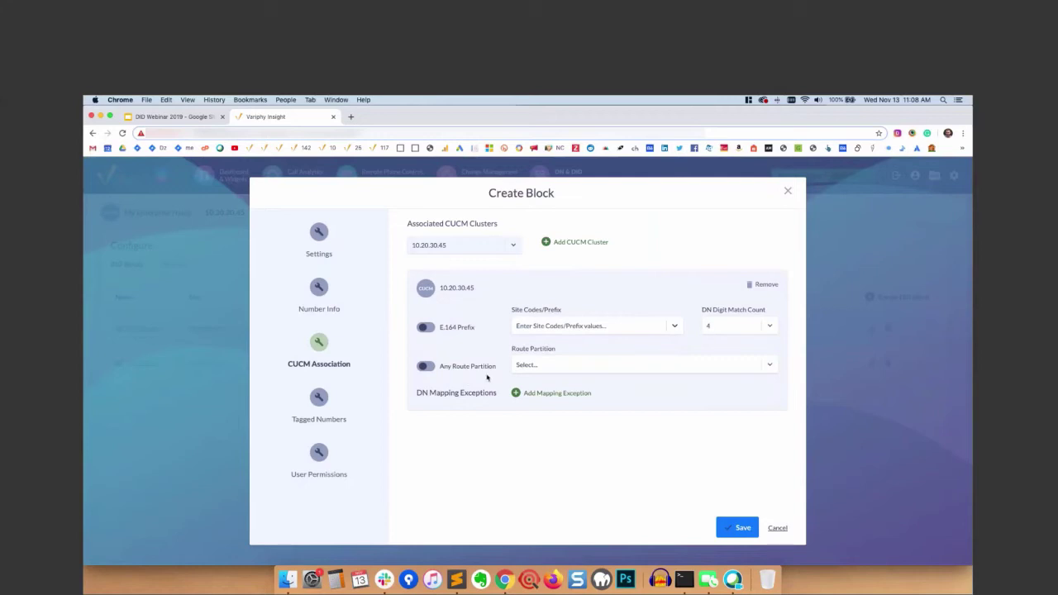
{"action": "left_click", "coordinate": [542, 366]}
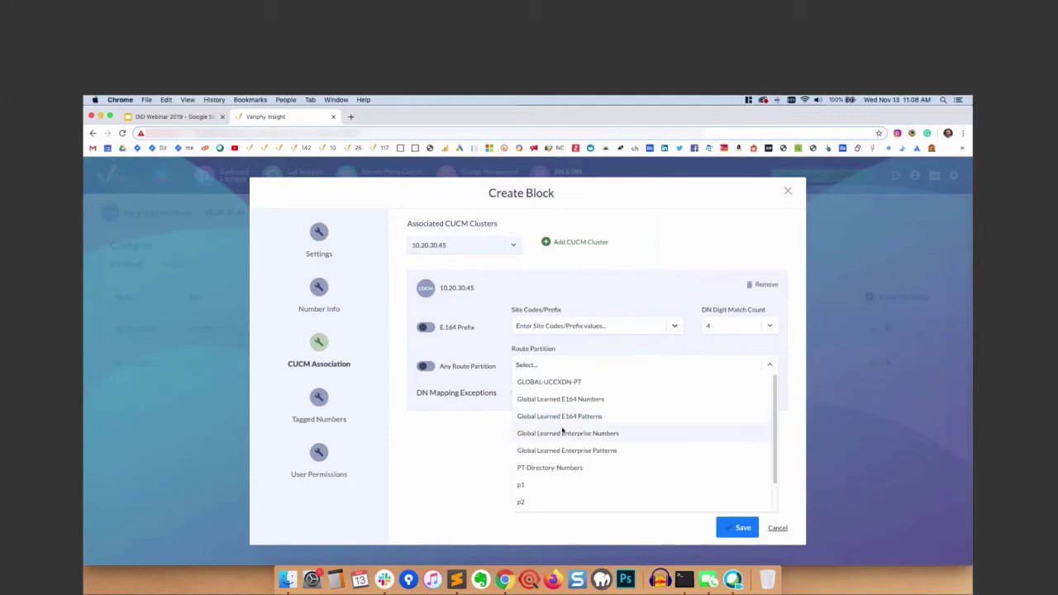
{"action": "left_click", "coordinate": [424, 368]}
{"action": "left_click", "coordinate": [424, 369]}
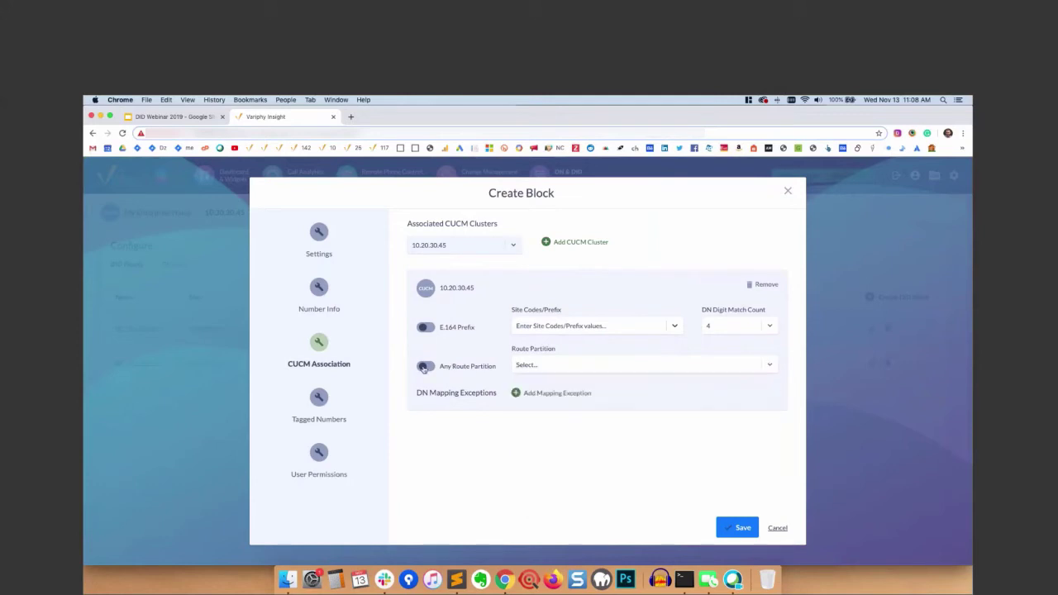
{"action": "left_click", "coordinate": [426, 368]}
- Map DID number 3007 to CUCM DN 4444 and remove the extra empty exception row
{"action": "left_click", "coordinate": [514, 395]}
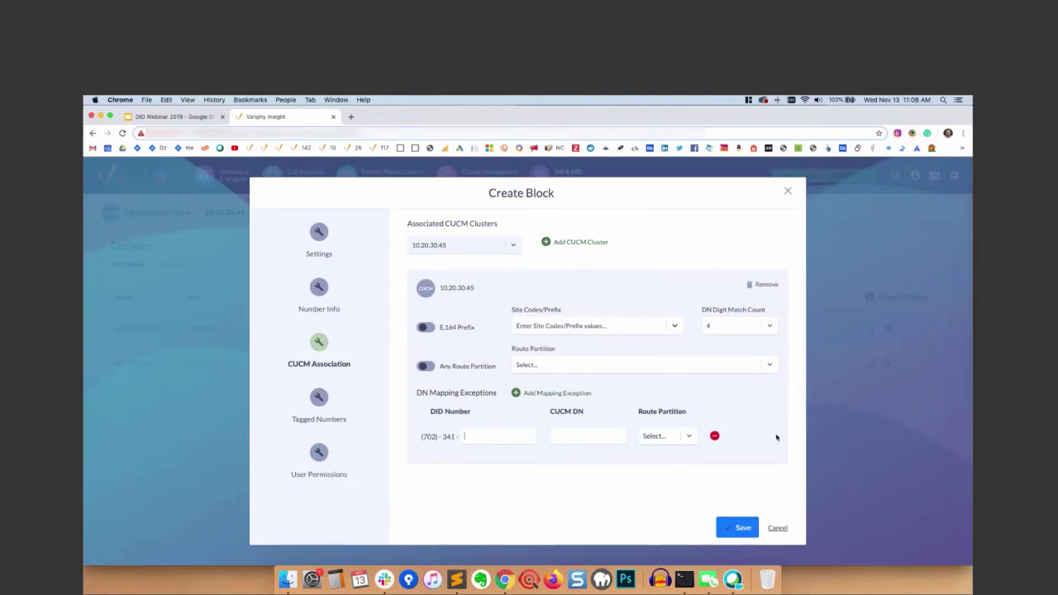
{"action": "type", "text": "3007"}
{"action": "left_click", "coordinate": [569, 437]}
{"action": "type", "text": "4444"}
{"action": "left_click", "coordinate": [516, 393]}
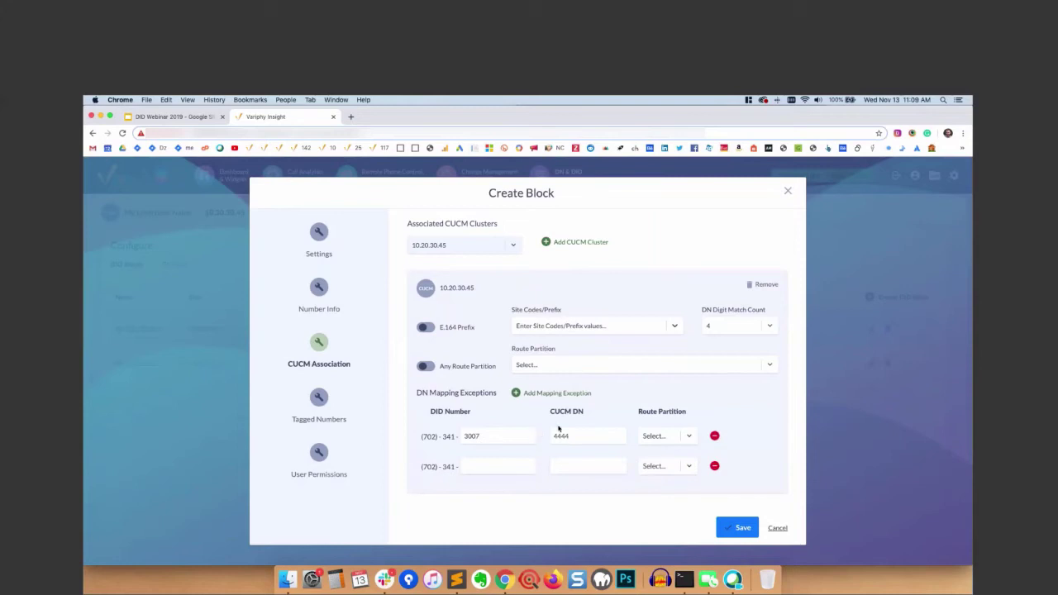
{"action": "left_click", "coordinate": [715, 467]}
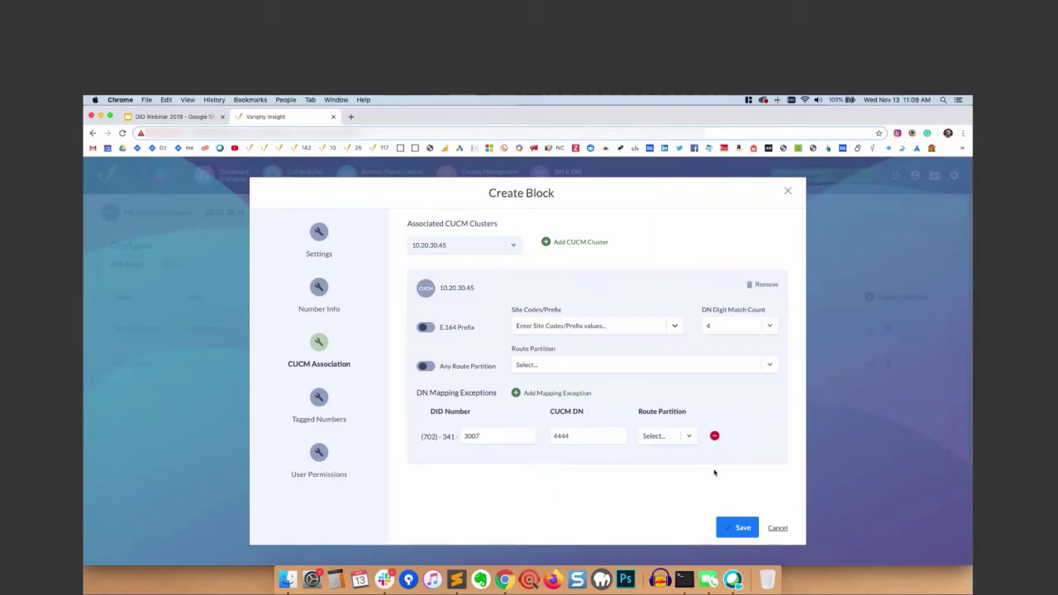
- Add tagged numbers 3010 through 3020 and label them with a newly created 'Cafeteria' tag
{"action": "left_click", "coordinate": [320, 401]}
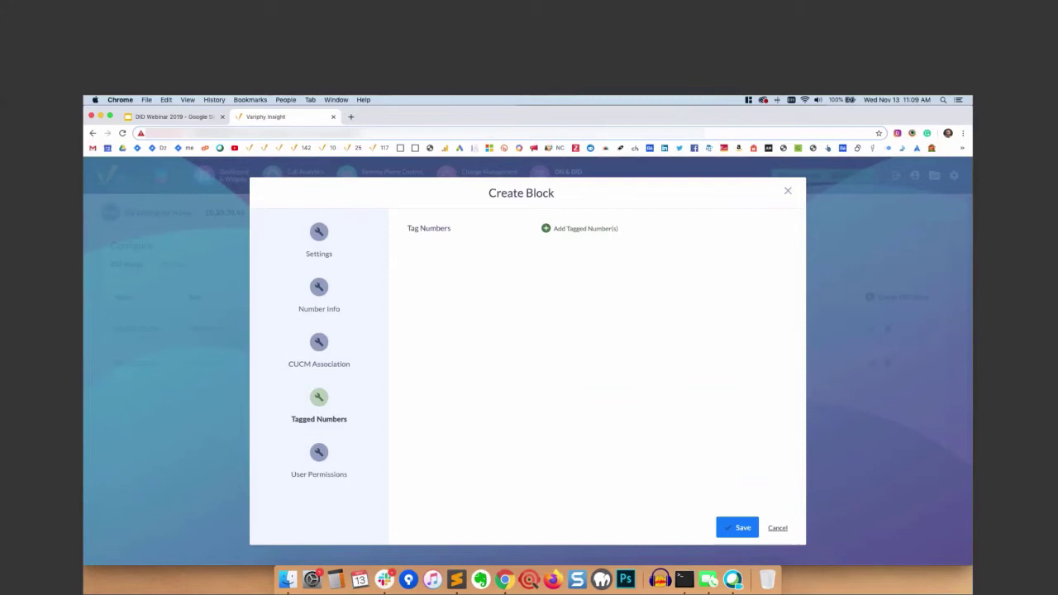
{"action": "left_click", "coordinate": [546, 228]}
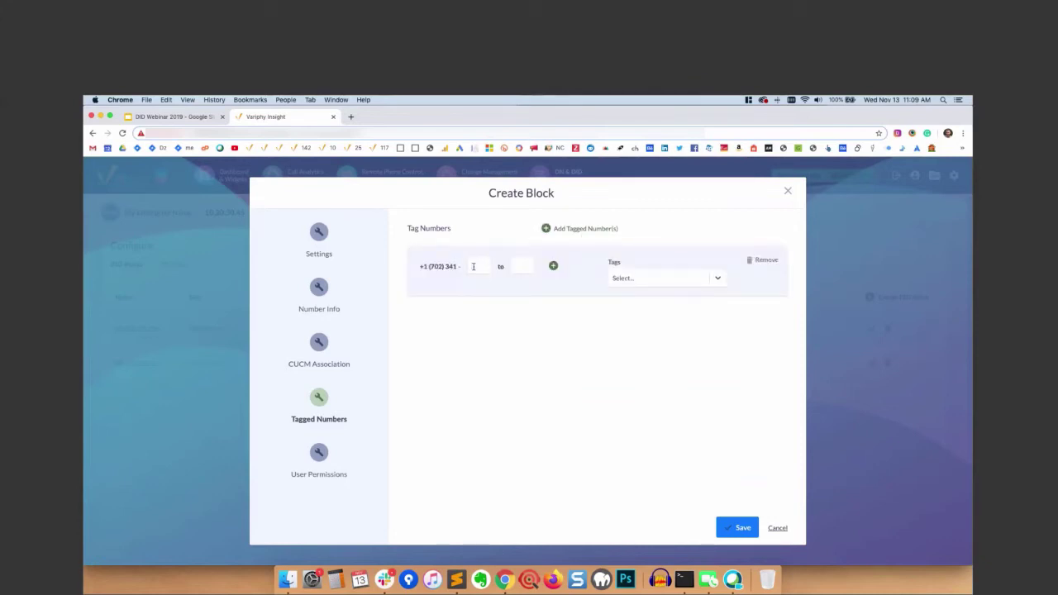
{"action": "left_click", "coordinate": [473, 266]}
{"action": "type", "text": "3010"}
{"action": "type", "text": "3020"}
{"action": "left_click", "coordinate": [616, 279]}
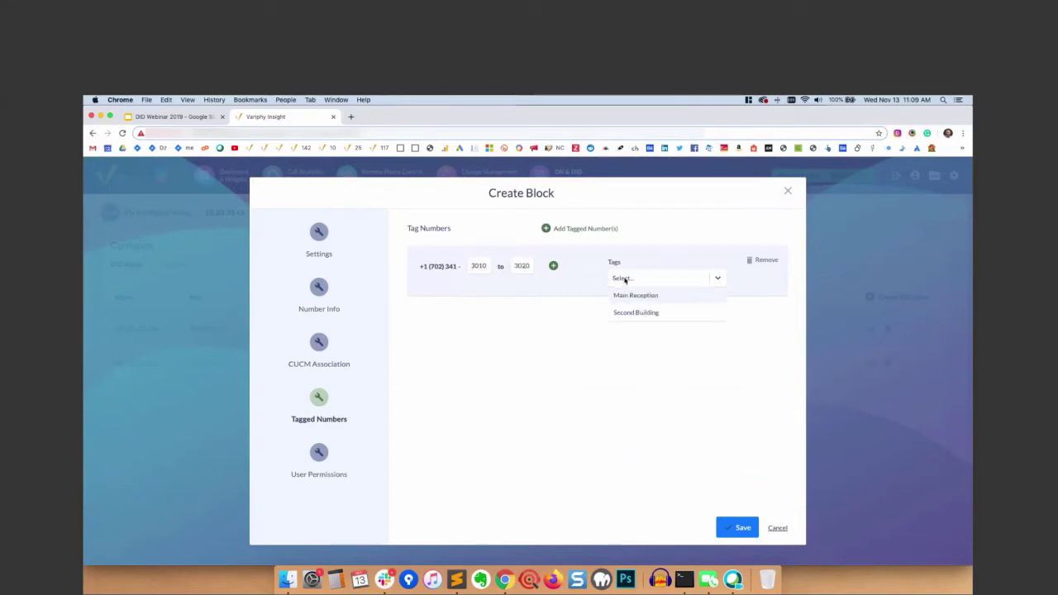
{"action": "left_click", "coordinate": [622, 279]}
{"action": "left_click", "coordinate": [625, 279]}
{"action": "type", "text": "Caf"}
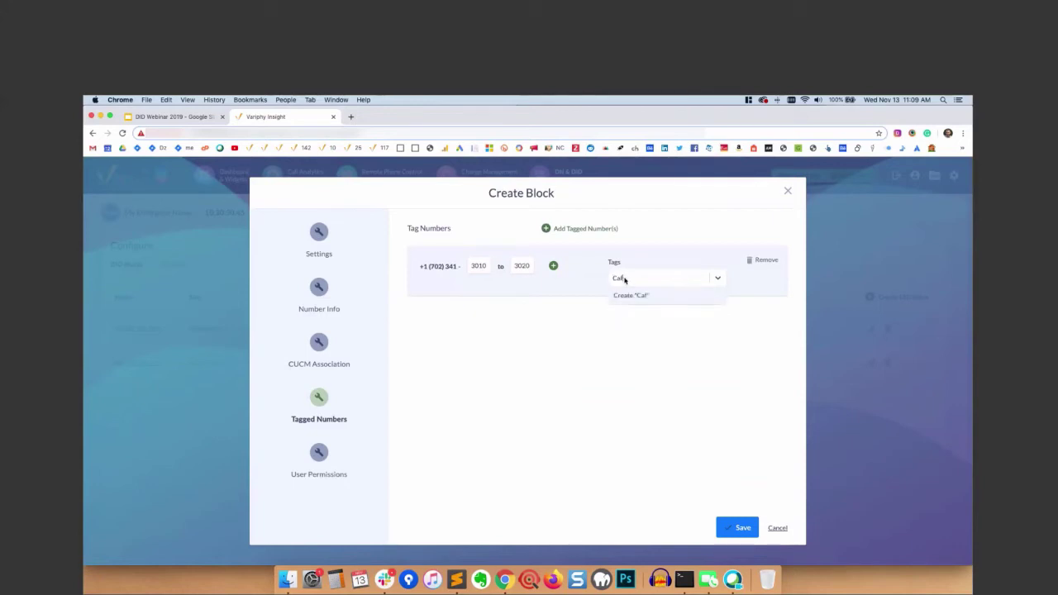
{"action": "type", "text": "eteria"}
{"action": "key", "text": "Return"}
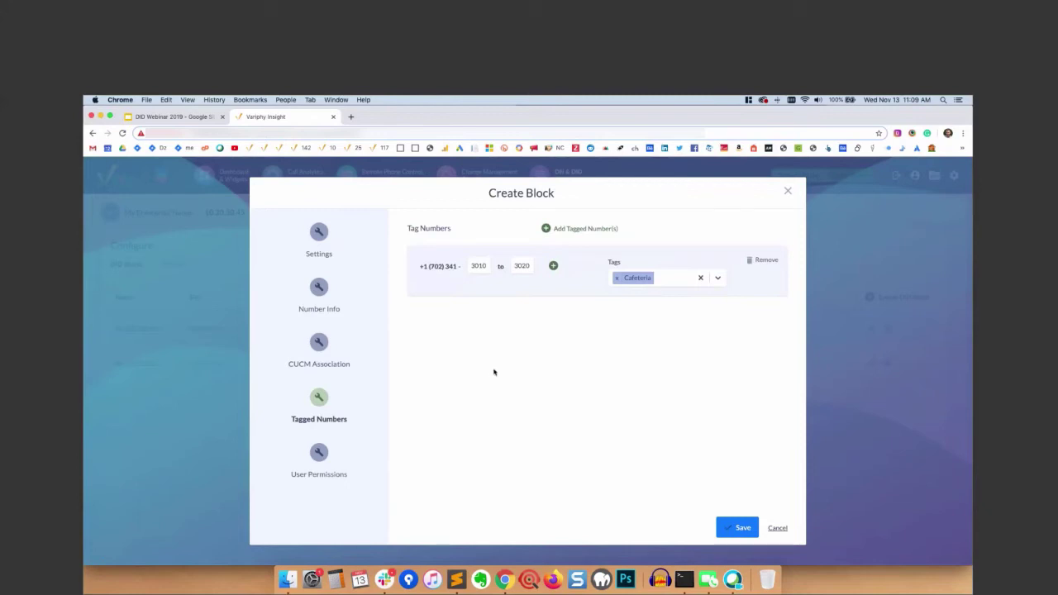
- Add Chicago_User to the block's permissions with Tag access, then remove that row
{"action": "left_click", "coordinate": [319, 453]}
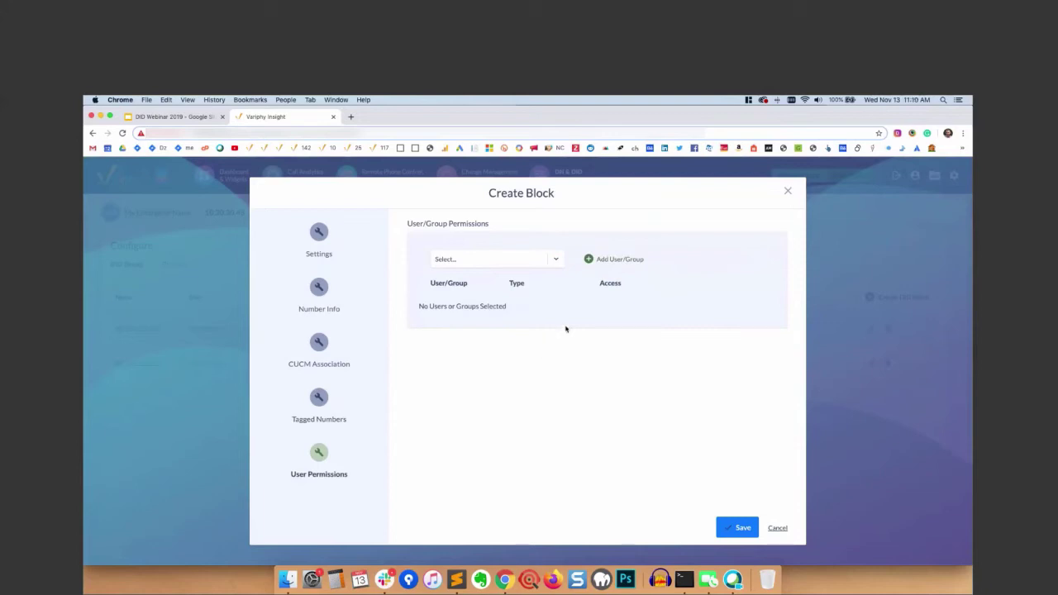
{"action": "left_click", "coordinate": [549, 265]}
{"action": "left_click", "coordinate": [456, 295]}
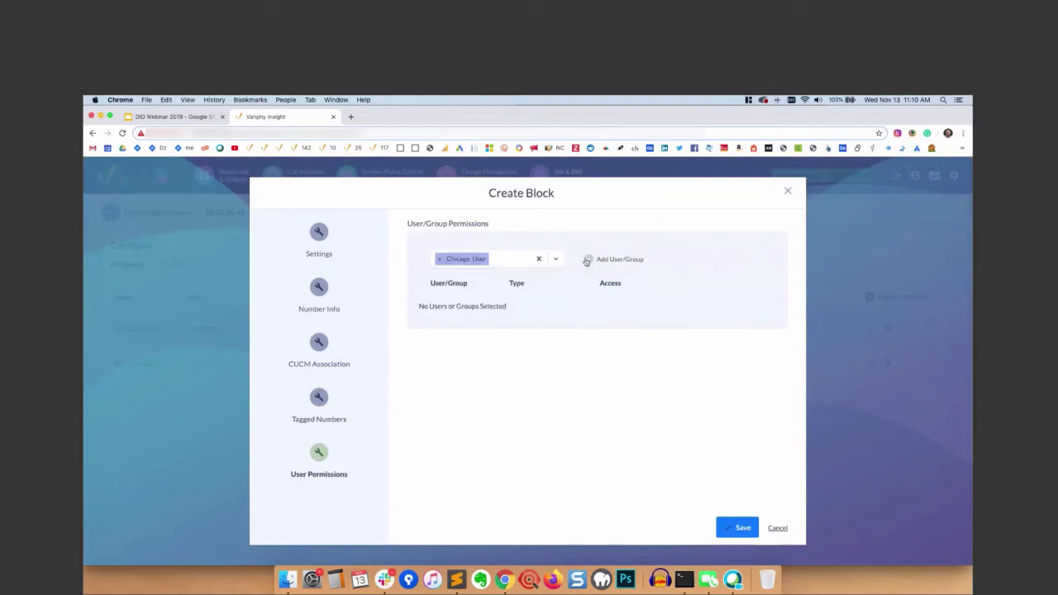
{"action": "left_click", "coordinate": [586, 261]}
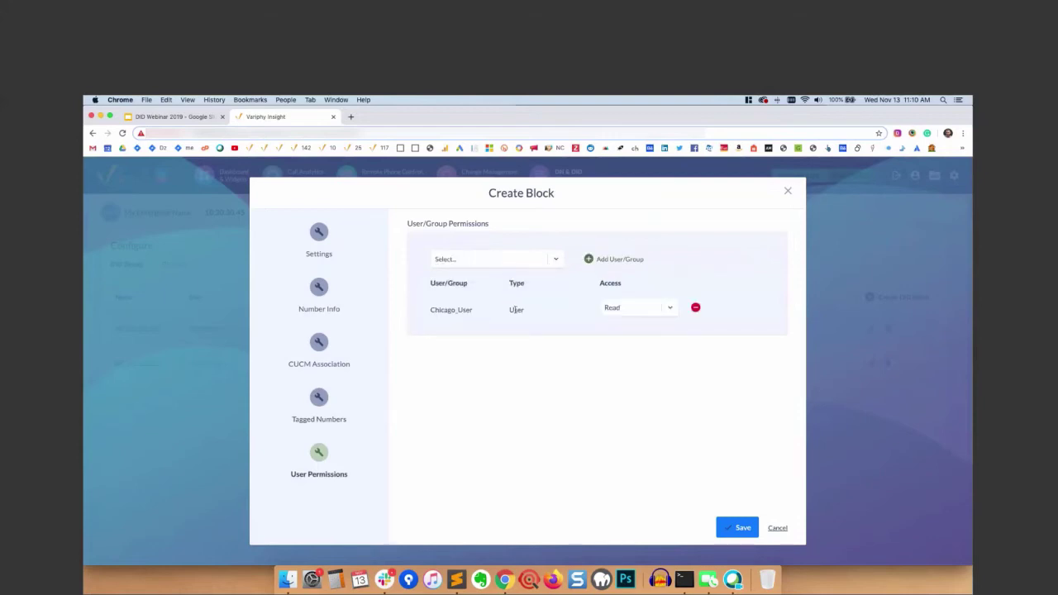
{"action": "left_click", "coordinate": [642, 308]}
{"action": "left_click", "coordinate": [628, 344]}
{"action": "left_click", "coordinate": [695, 309]}
- Re-add Chicago_User to the block's permissions, keeping access at Read
{"action": "left_click", "coordinate": [483, 261]}
{"action": "left_click", "coordinate": [451, 298]}
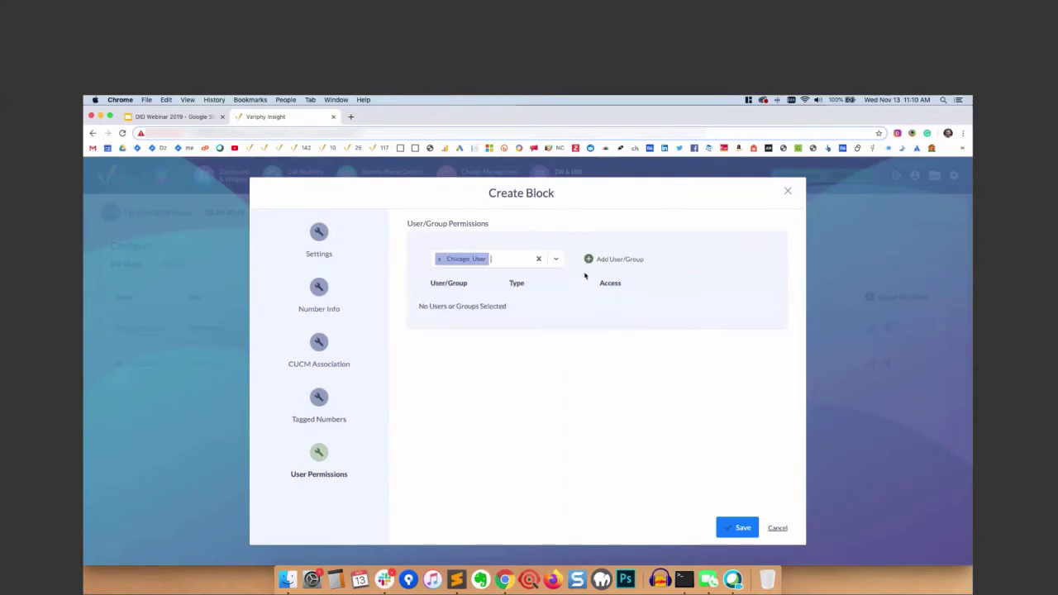
{"action": "left_click", "coordinate": [590, 259]}
{"action": "left_click", "coordinate": [630, 308]}
{"action": "left_click", "coordinate": [684, 310]}
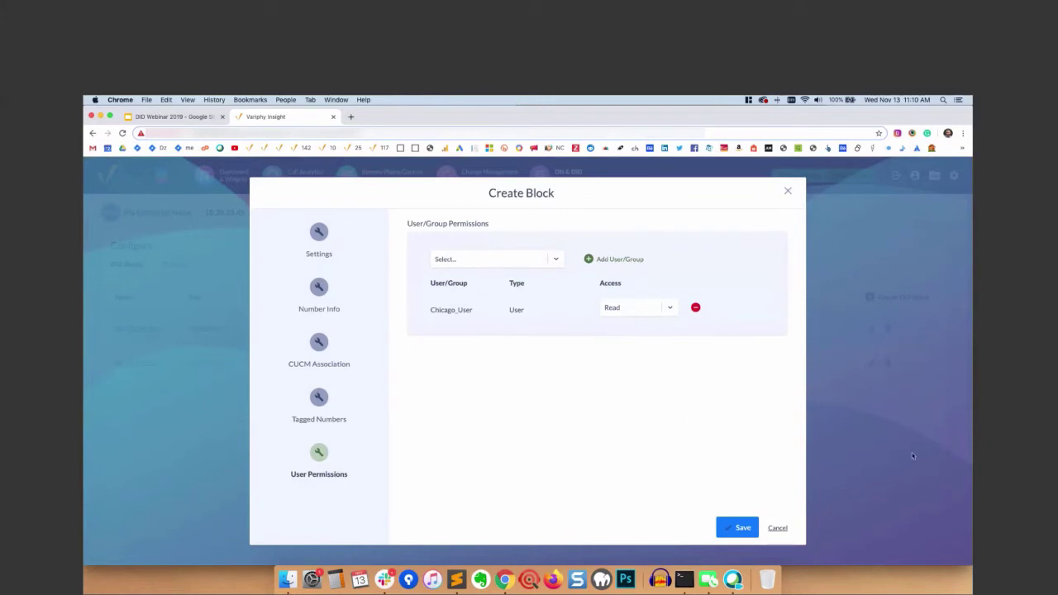
- Save the block and check the HQ 702-341-3xxx row's excluded and tagged counts
{"action": "left_click", "coordinate": [732, 529]}
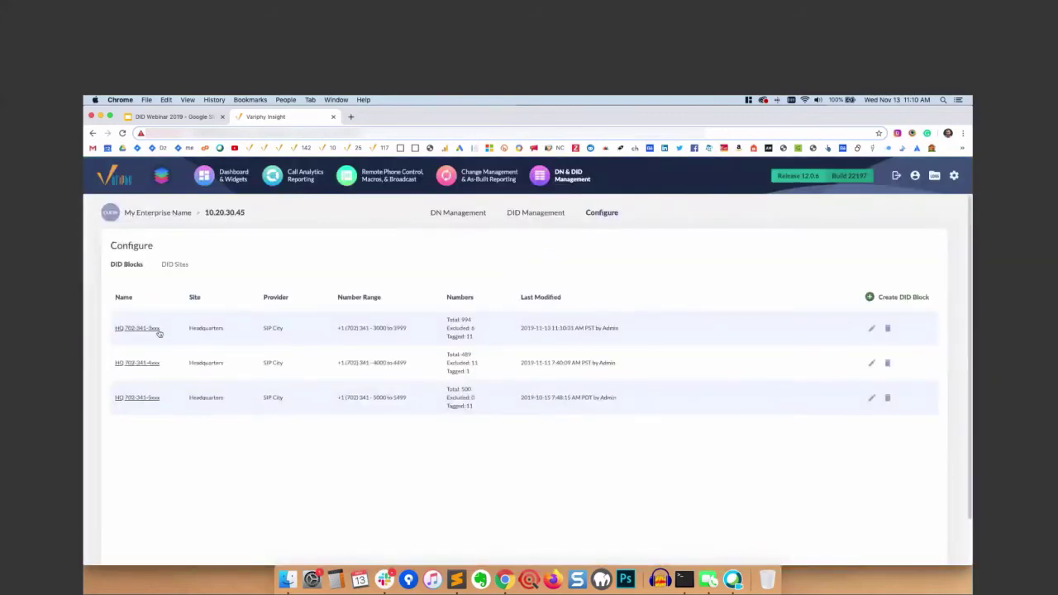
{"action": "left_click_drag", "start_coordinate": [160, 333], "coordinate": [196, 348]}
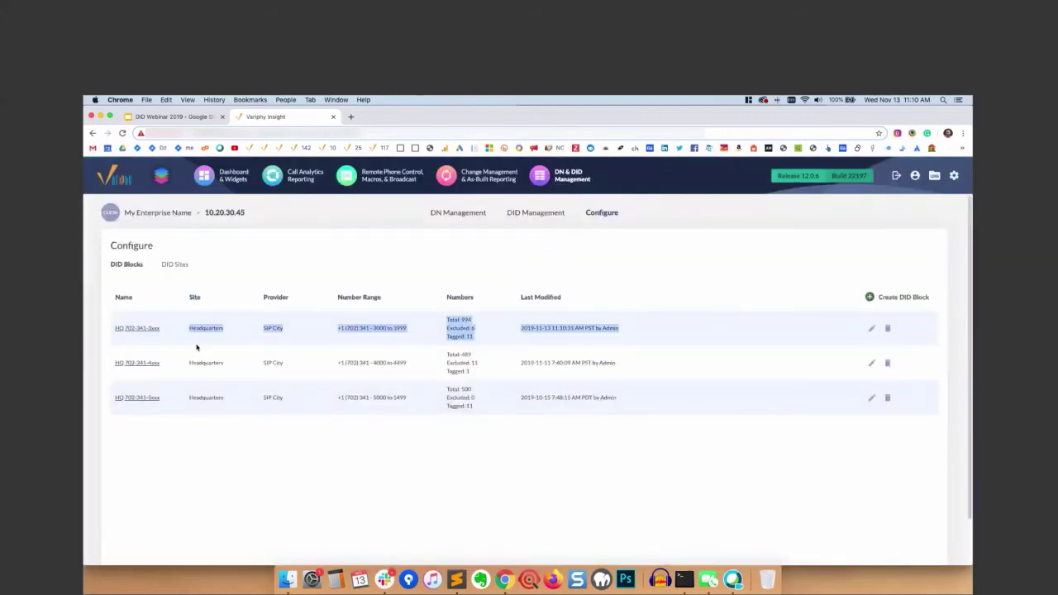
{"action": "left_click", "coordinate": [429, 373]}
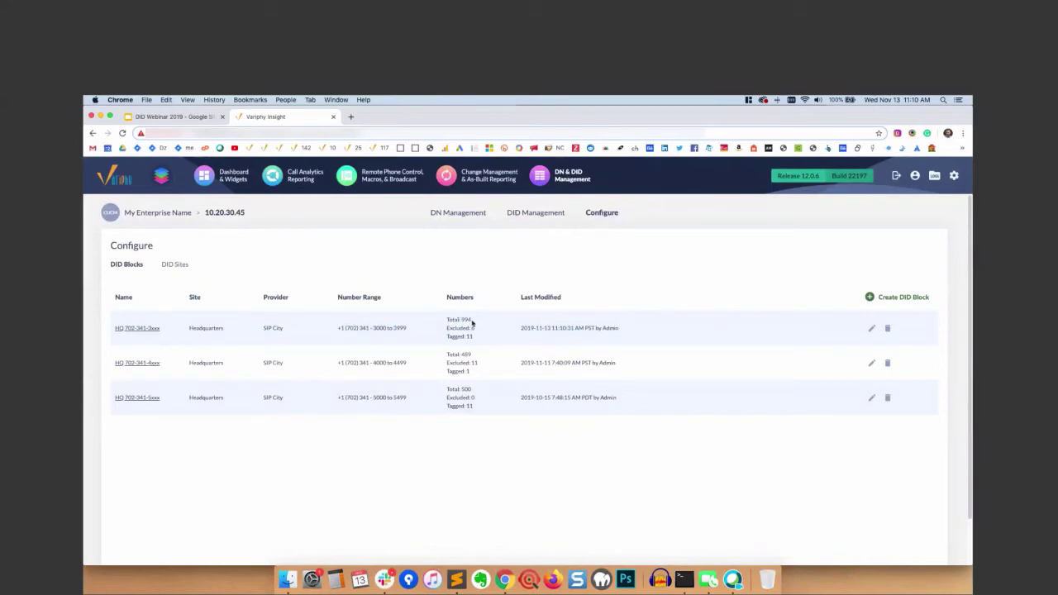
{"action": "left_click_drag", "start_coordinate": [473, 324], "coordinate": [446, 337]}
{"action": "left_click", "coordinate": [449, 485]}
- In DID Management, select the Headquarters site and its HQ 702-341-3xxx block
{"action": "left_click", "coordinate": [531, 213]}
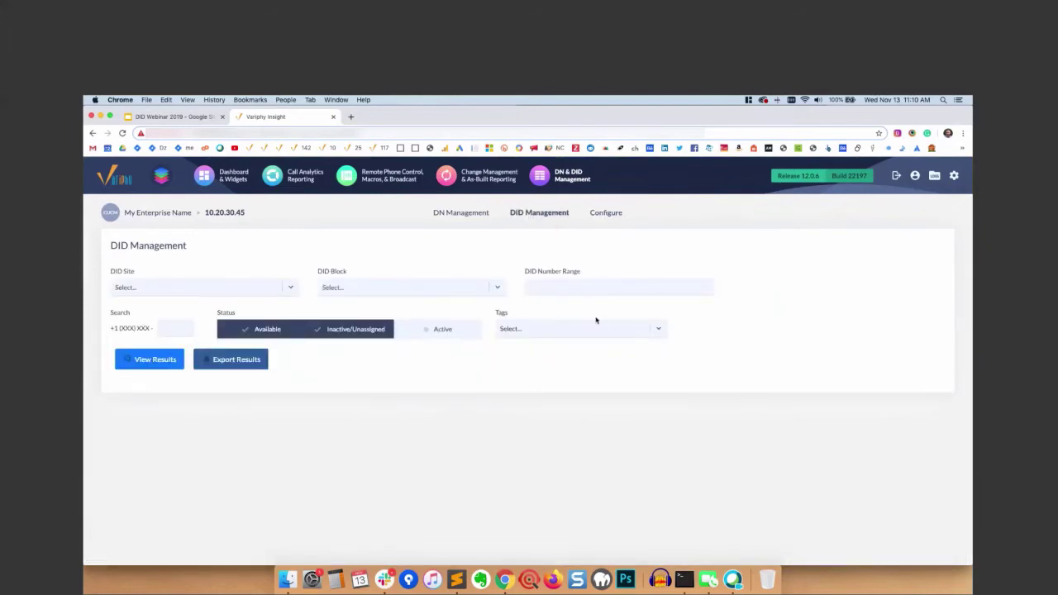
{"action": "left_click", "coordinate": [158, 288]}
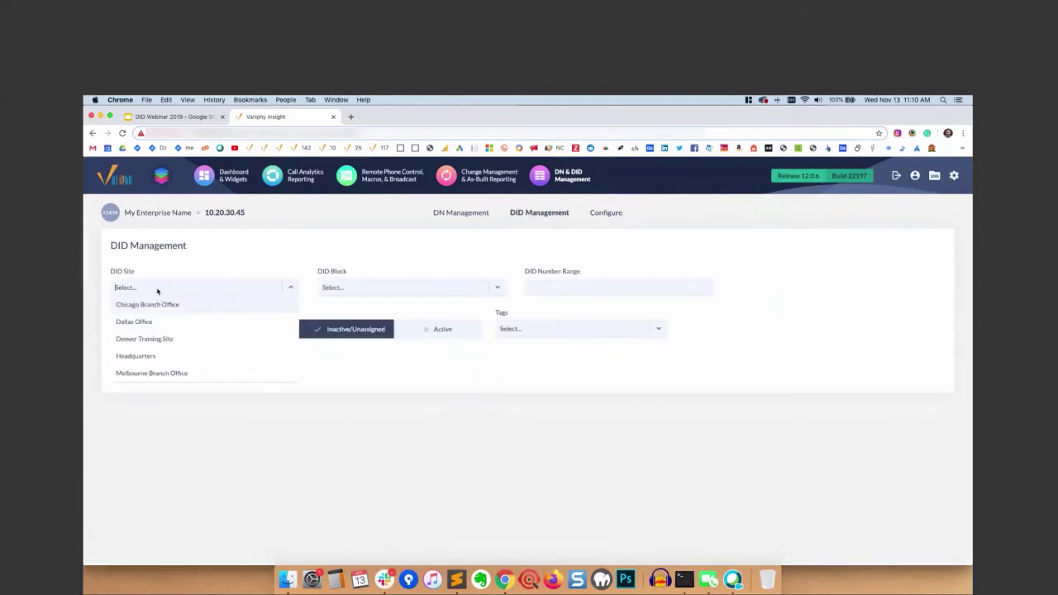
{"action": "left_click", "coordinate": [134, 356]}
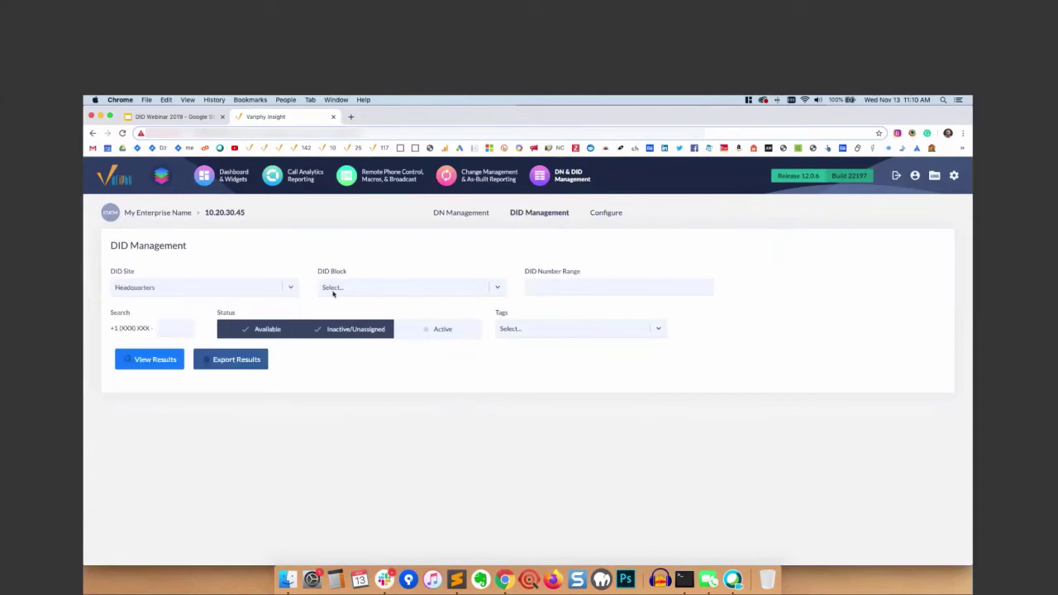
{"action": "left_click", "coordinate": [388, 289]}
{"action": "left_click", "coordinate": [357, 305]}
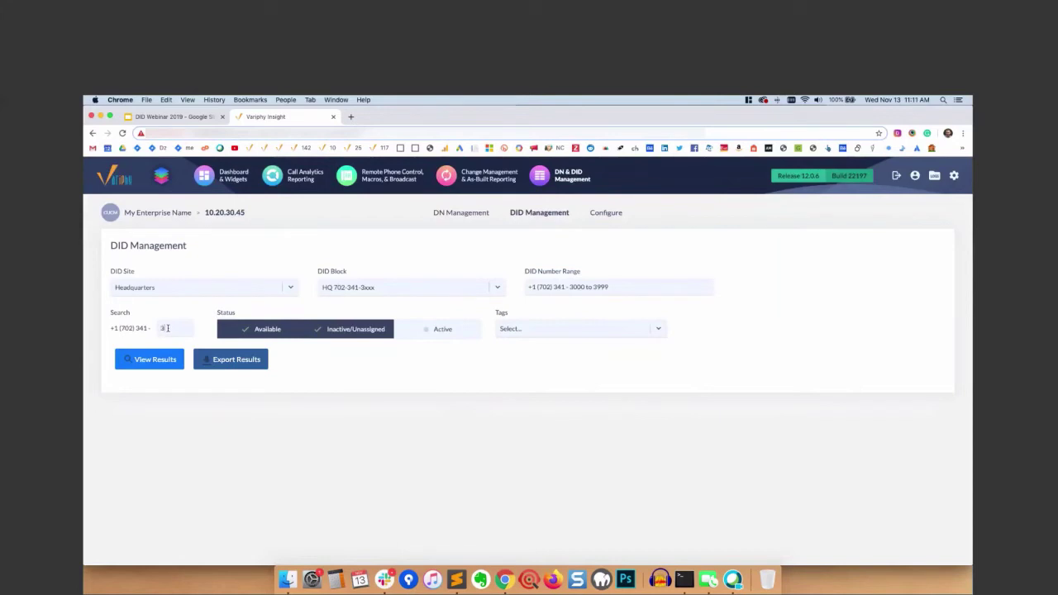
- Search 3XXX with Inactive/Unassigned numbers excluded and review the 992 results
{"action": "type", "text": "XXX"}
{"action": "left_click", "coordinate": [364, 331]}
{"action": "left_click", "coordinate": [132, 362]}
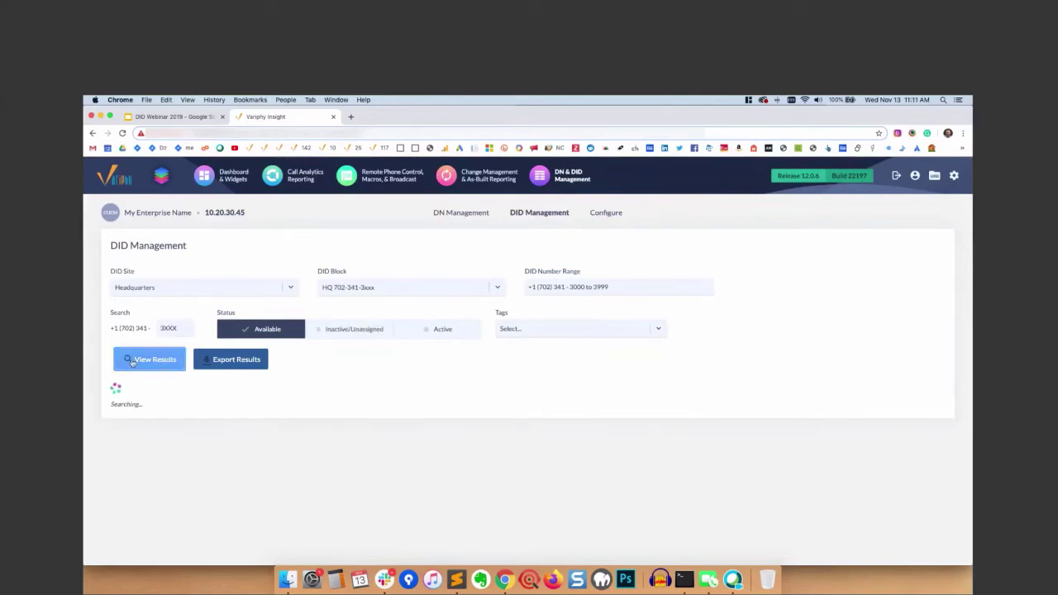
{"action": "scroll", "coordinate": [183, 358], "scroll_direction": "down", "scroll_amount": 3}
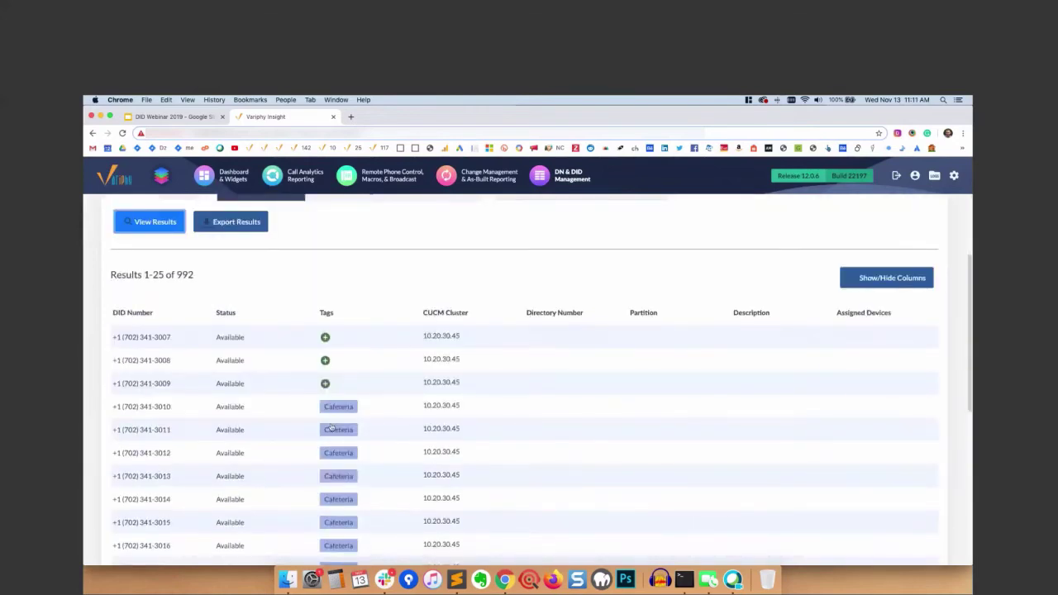
{"action": "left_click", "coordinate": [325, 337]}
{"action": "type", "text": "My "}
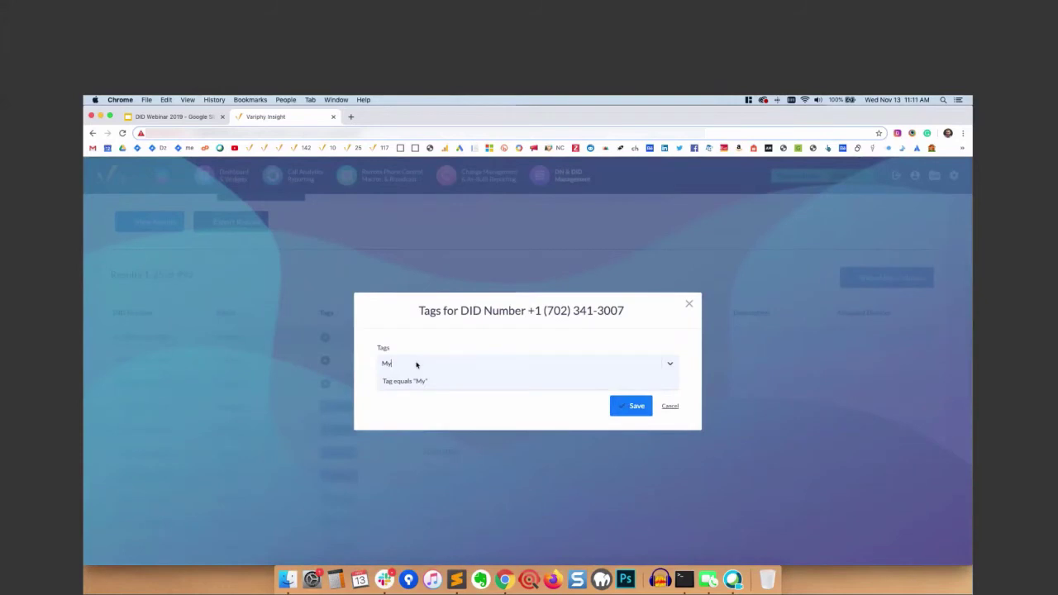
{"action": "type", "text": "Tag"}
{"action": "key", "text": "Return"}
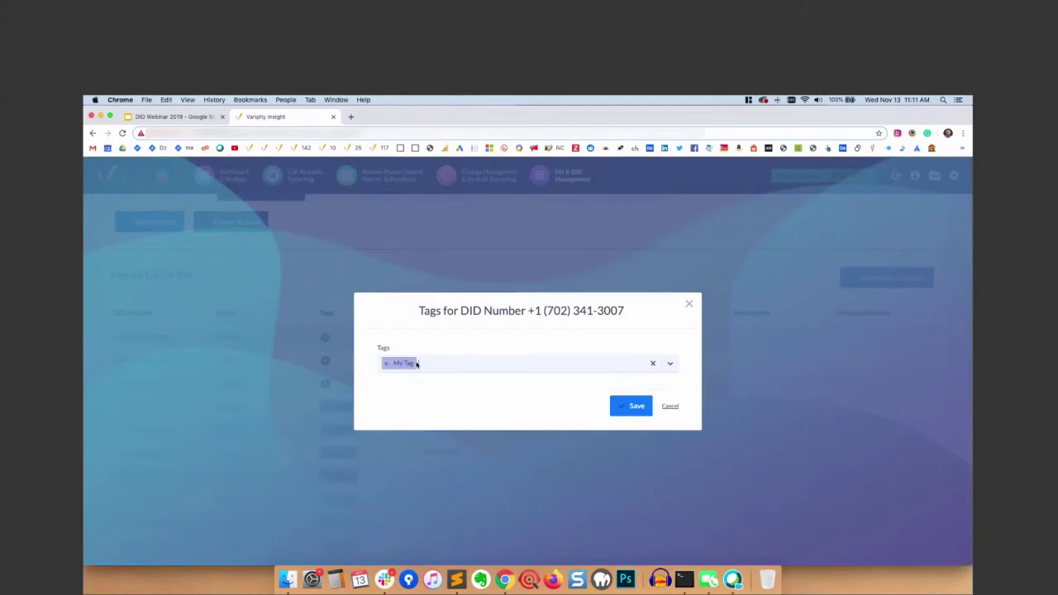
{"action": "left_click", "coordinate": [628, 405]}
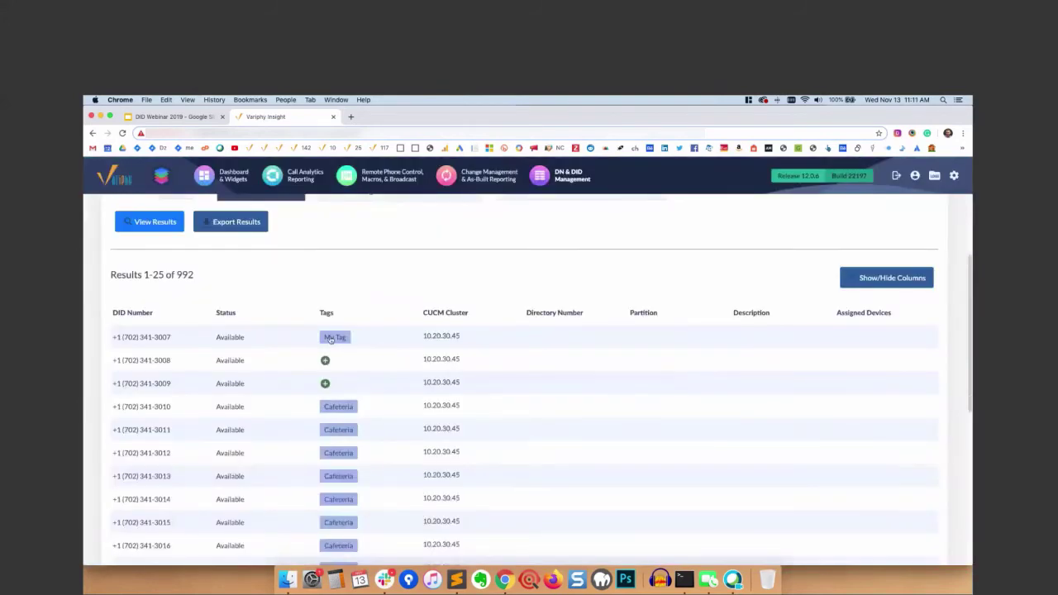
{"action": "scroll", "coordinate": [361, 348], "scroll_direction": "up", "scroll_amount": 1}
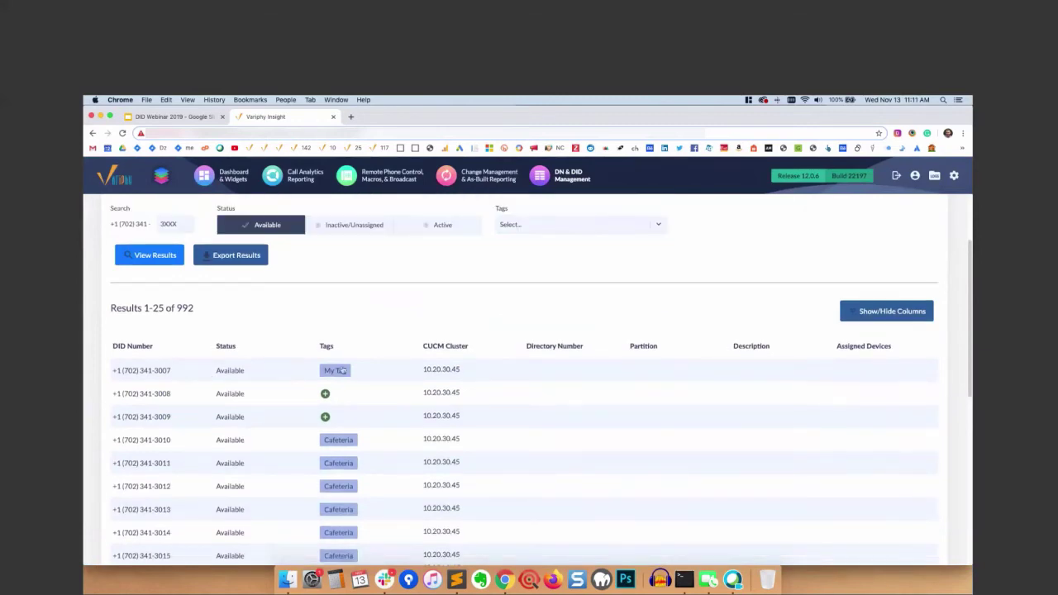
{"action": "left_click", "coordinate": [335, 370]}
{"action": "left_click", "coordinate": [653, 365]}
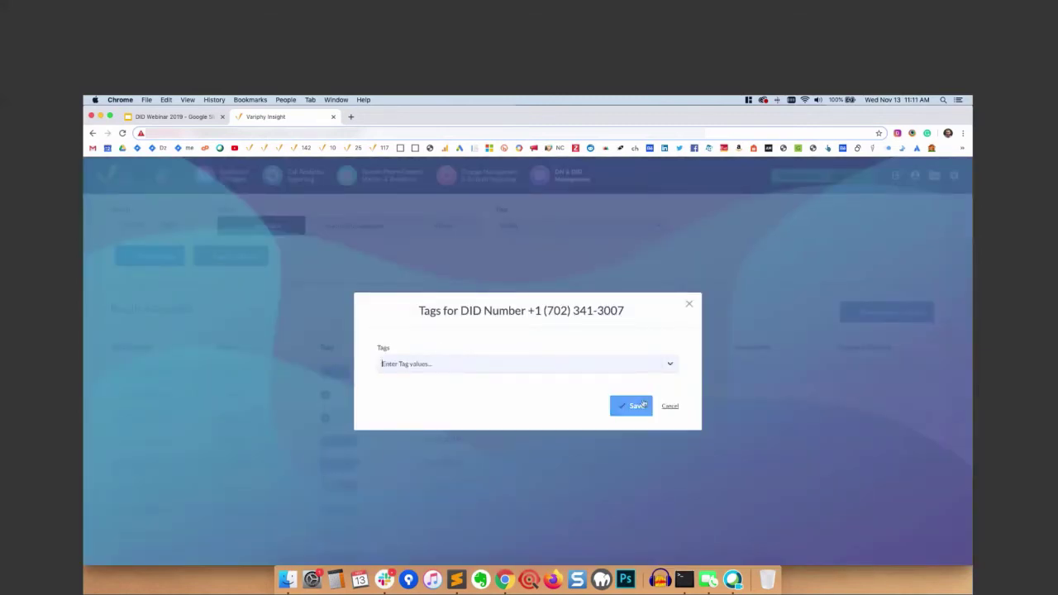
{"action": "left_click", "coordinate": [631, 405]}
{"action": "scroll", "coordinate": [342, 392], "scroll_direction": "up", "scroll_amount": 2}
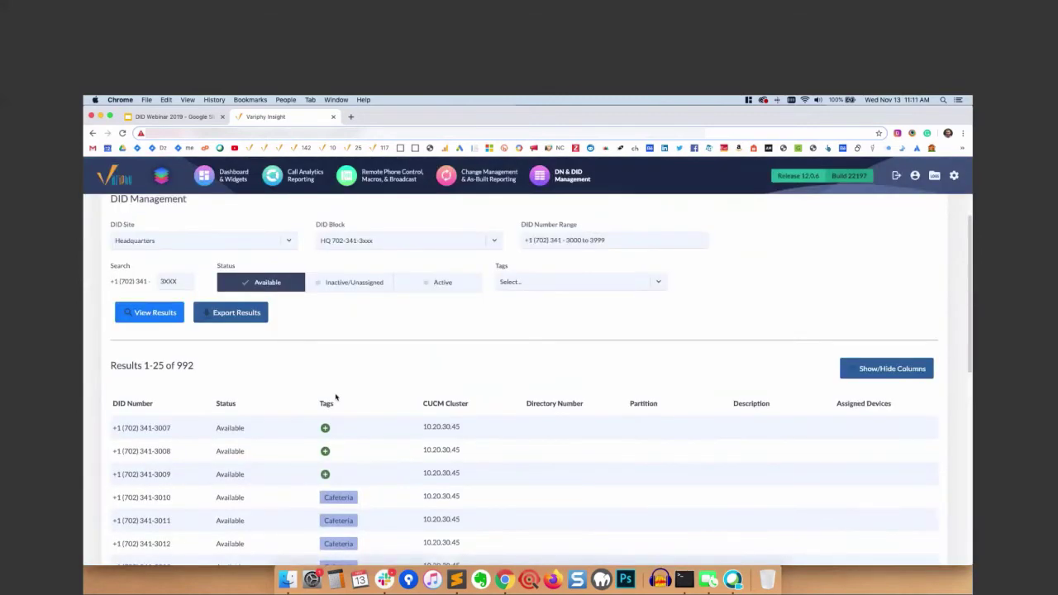
{"action": "left_click", "coordinate": [547, 283]}
{"action": "left_click", "coordinate": [515, 297]}
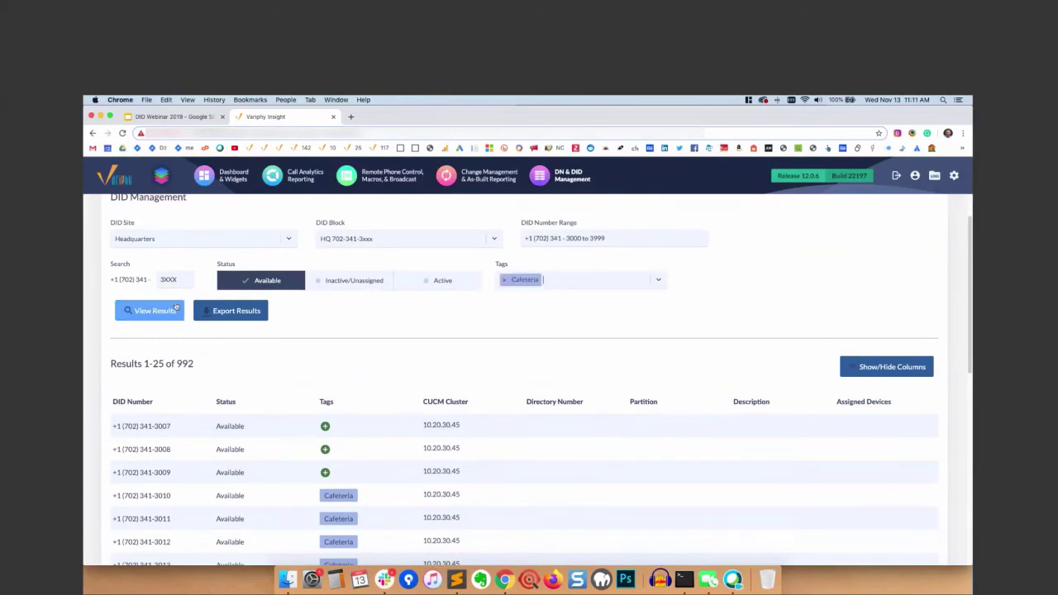
{"action": "left_click", "coordinate": [147, 311]}
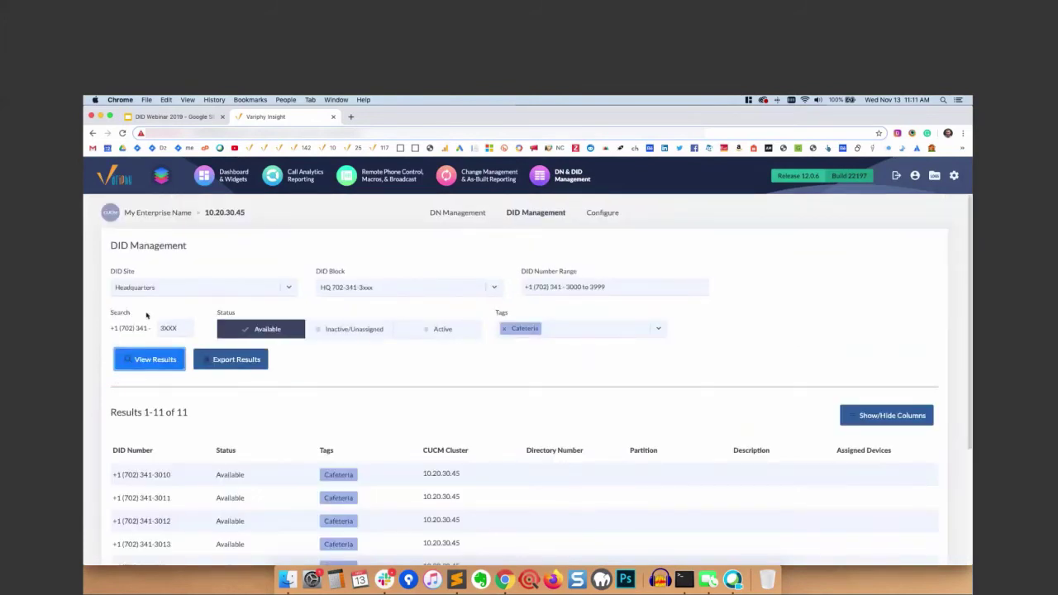
{"action": "scroll", "coordinate": [372, 513], "scroll_direction": "down", "scroll_amount": 5}
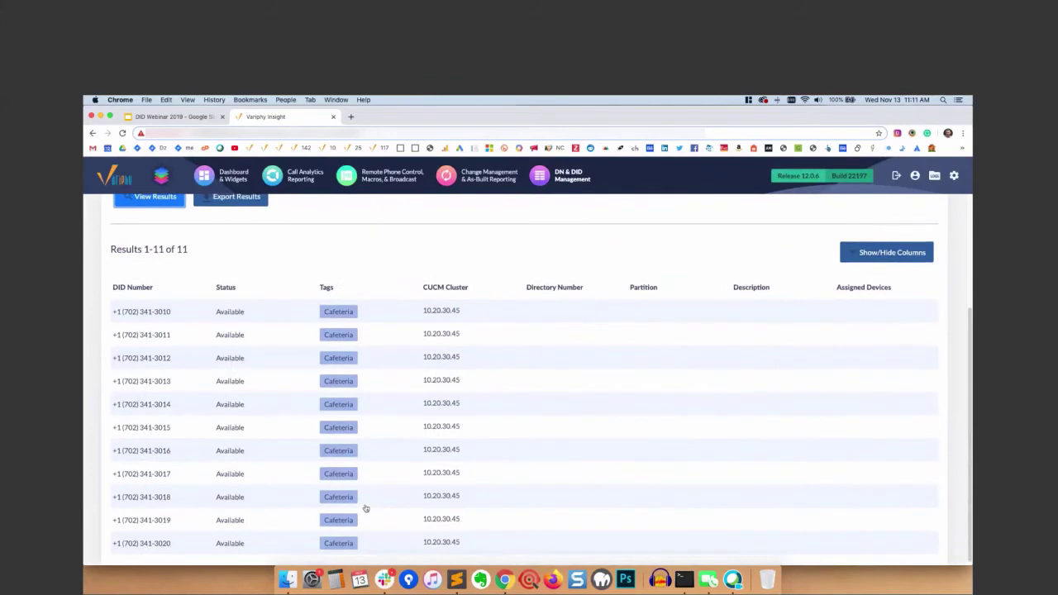
{"action": "scroll", "coordinate": [364, 507], "scroll_direction": "up", "scroll_amount": 5}
{"action": "left_click", "coordinate": [501, 334]}
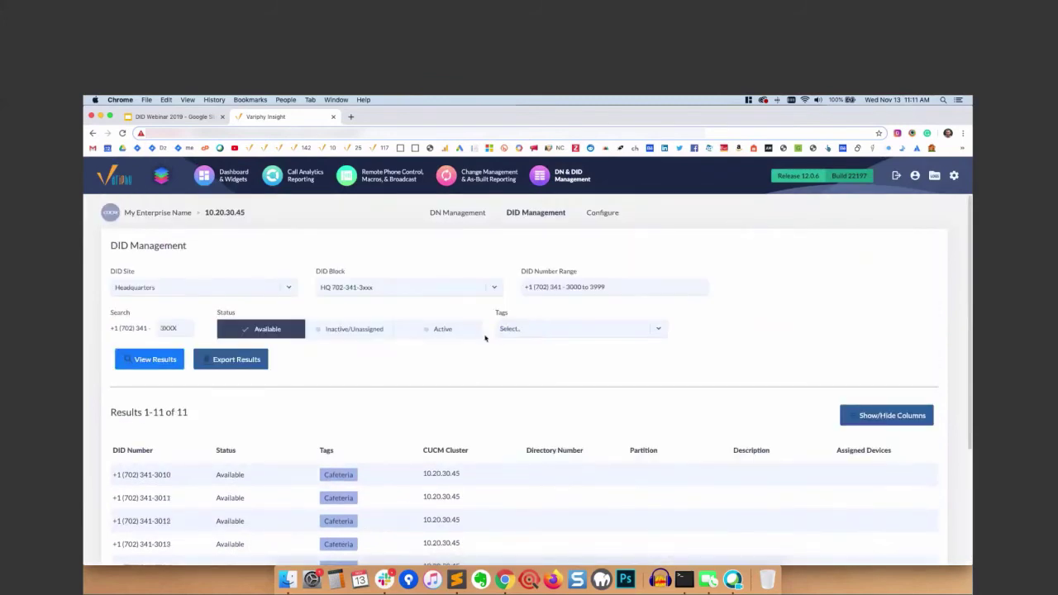
{"action": "left_click", "coordinate": [150, 359]}
{"action": "left_click", "coordinate": [442, 329]}
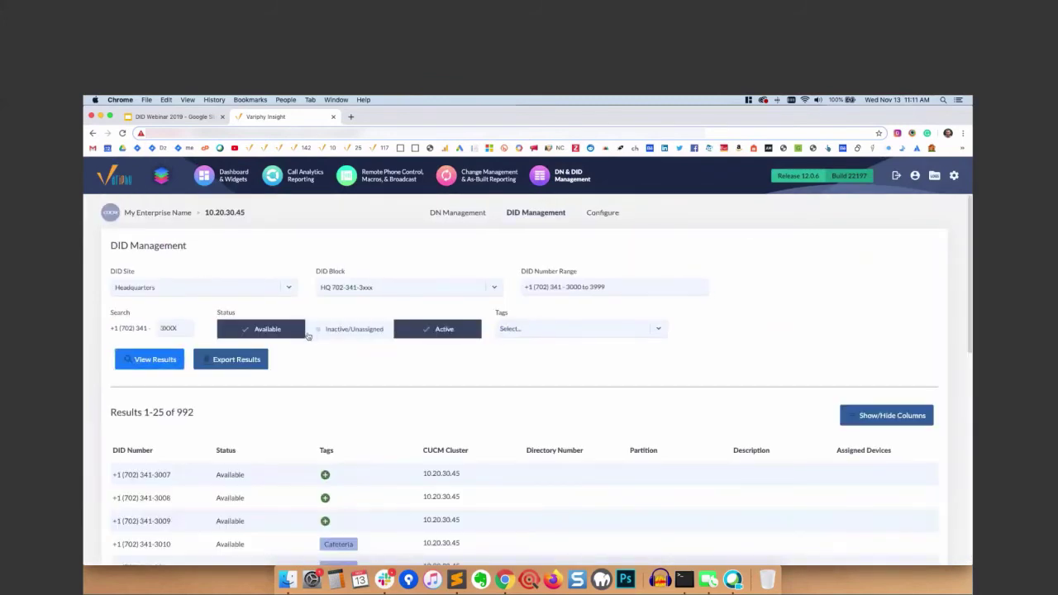
{"action": "left_click", "coordinate": [355, 329]}
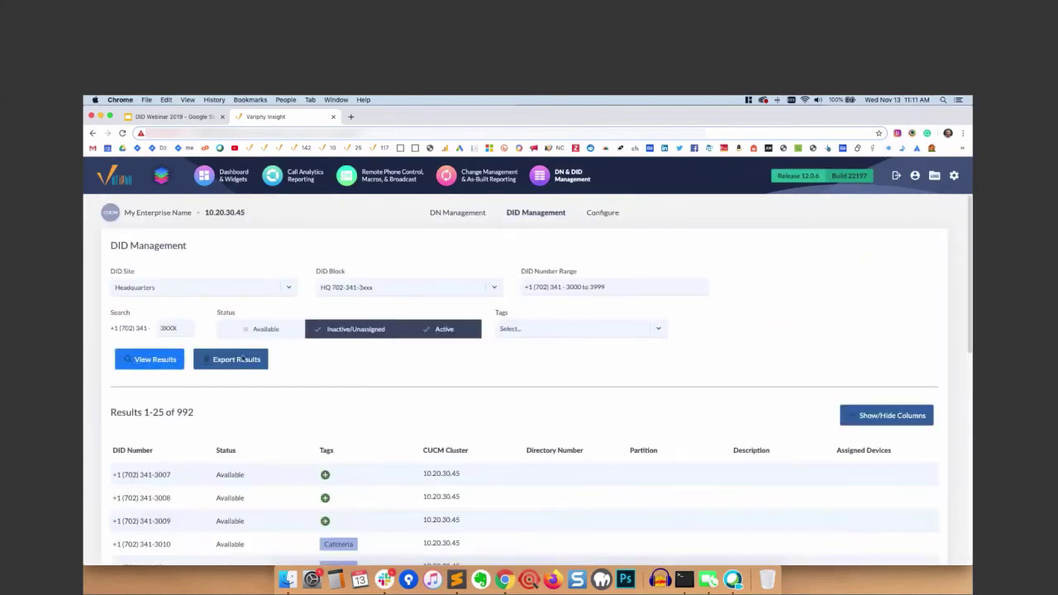
{"action": "left_click", "coordinate": [137, 365]}
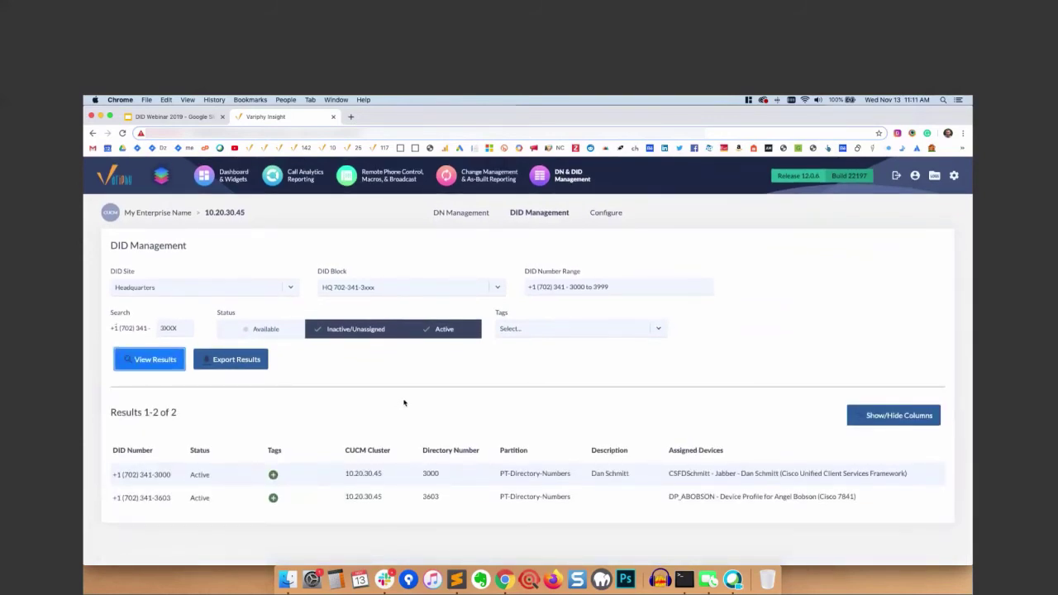
{"action": "left_click", "coordinate": [240, 331]}
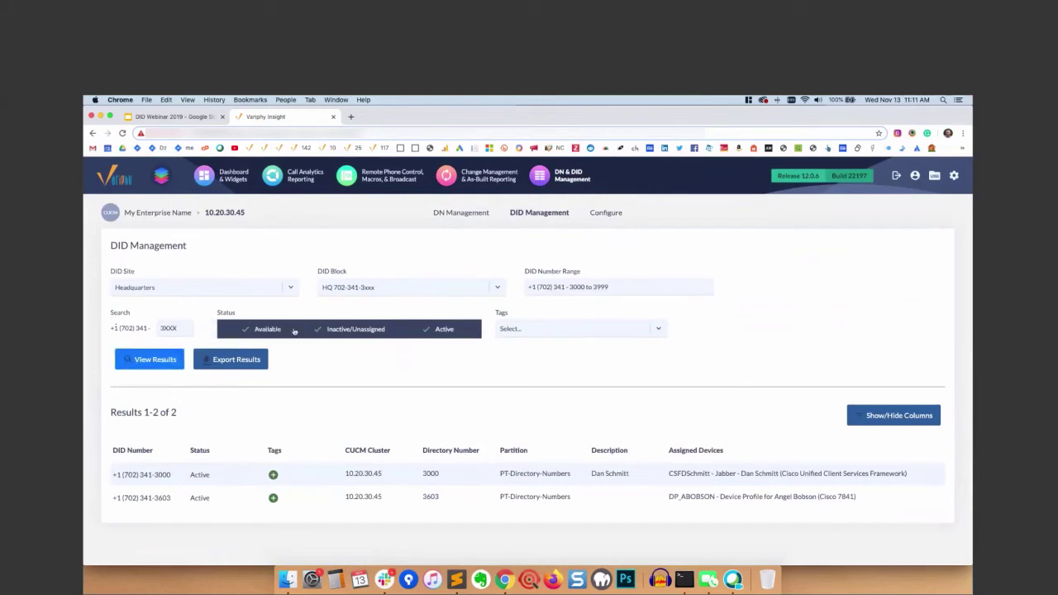
{"action": "left_click", "coordinate": [142, 364]}
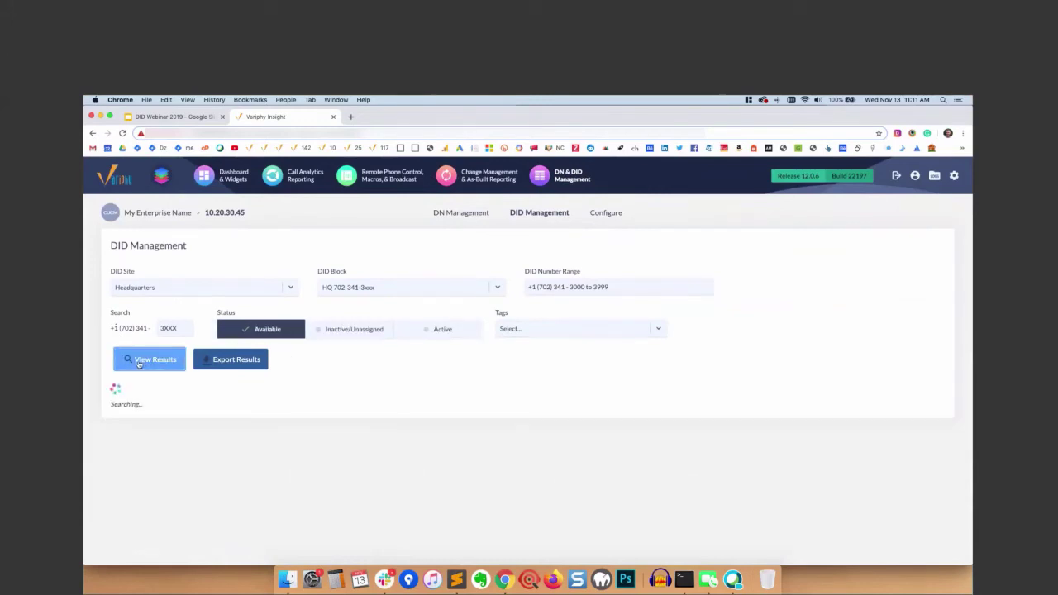
- Export the results grouped by status, adding Number Type to the selected detail columns
{"action": "left_click", "coordinate": [234, 361]}
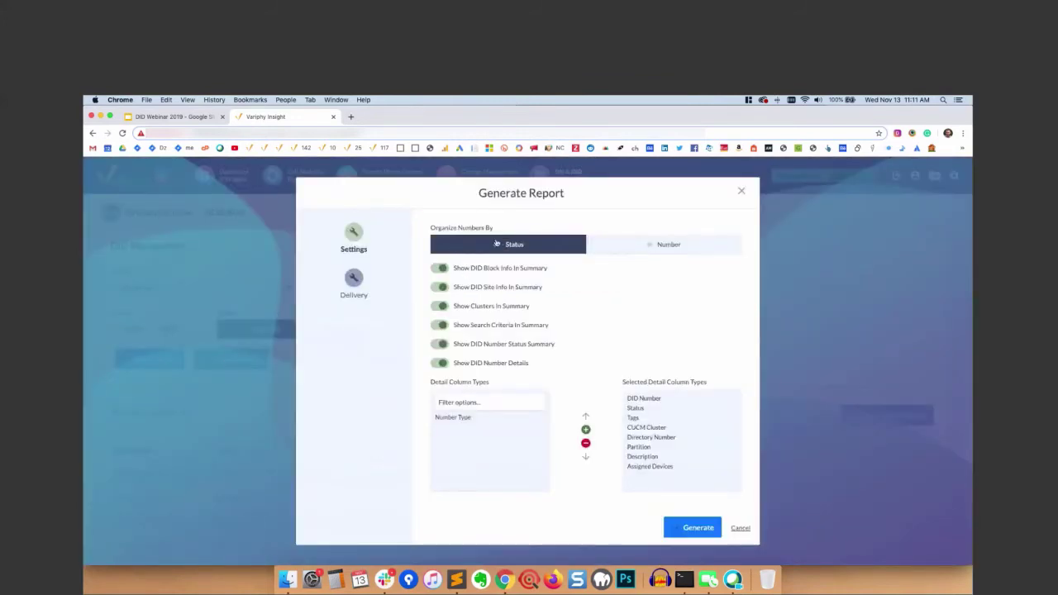
{"action": "left_click", "coordinate": [666, 244]}
{"action": "left_click", "coordinate": [497, 243]}
{"action": "left_click", "coordinate": [446, 417]}
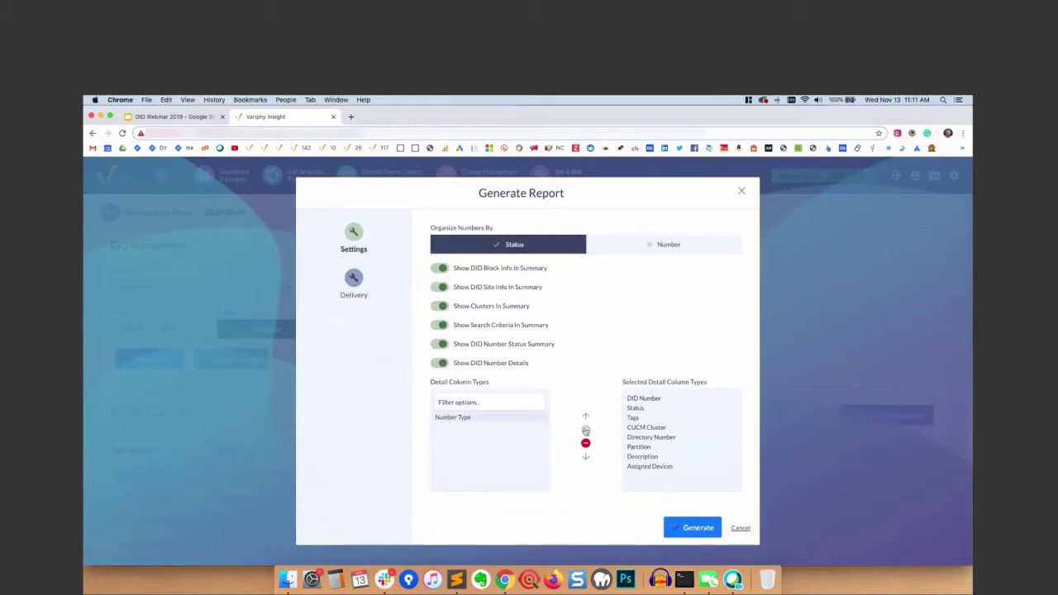
{"action": "left_click", "coordinate": [585, 429]}
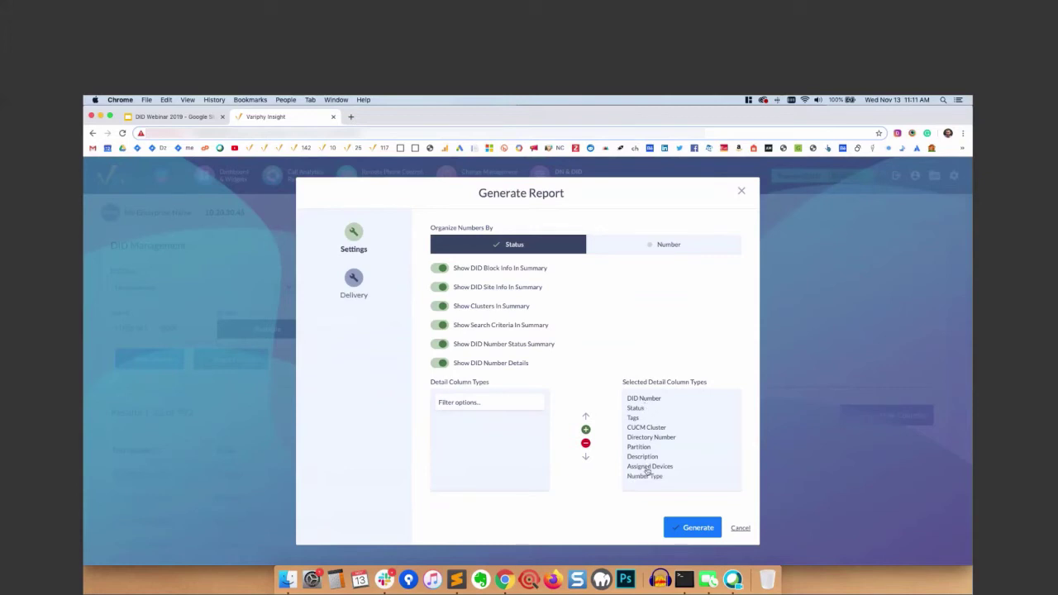
- Set the report delivery to PDF download instead of email and generate it
{"action": "left_click", "coordinate": [353, 278]}
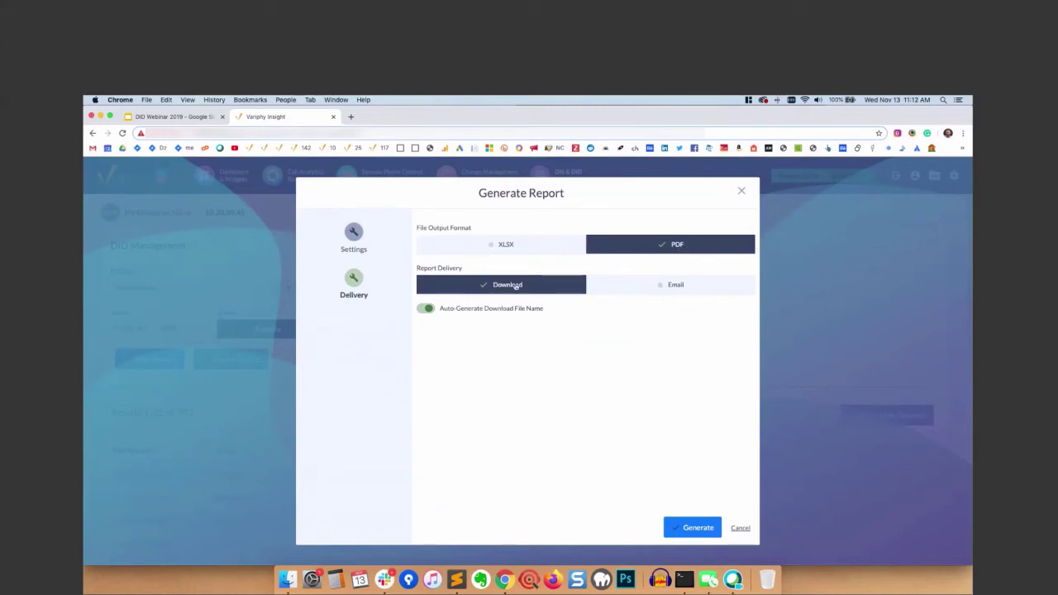
{"action": "left_click", "coordinate": [656, 286]}
{"action": "left_click", "coordinate": [453, 324]}
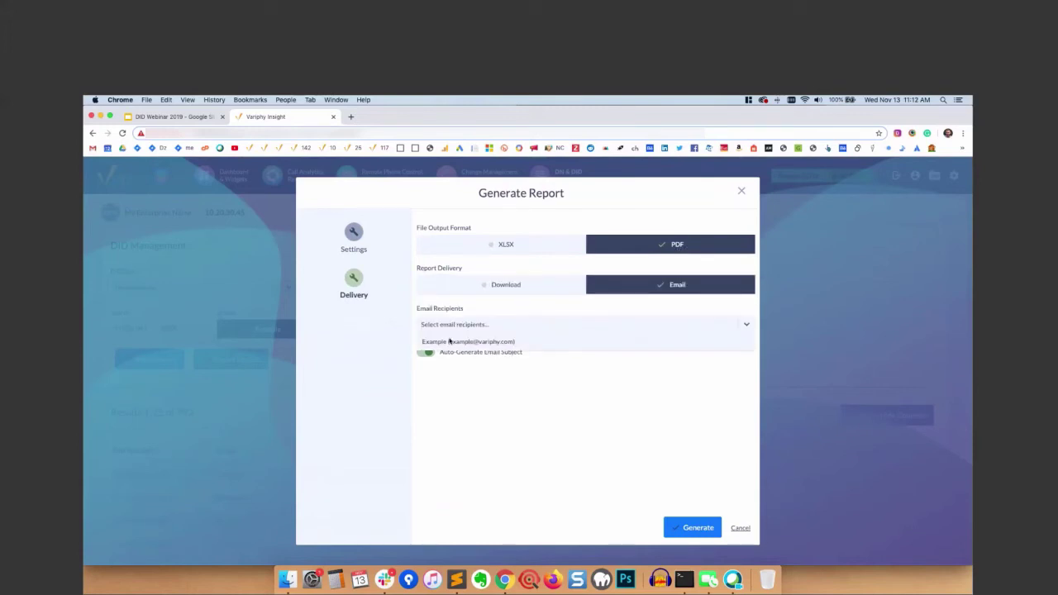
{"action": "left_click", "coordinate": [451, 342]}
{"action": "left_click", "coordinate": [729, 324]}
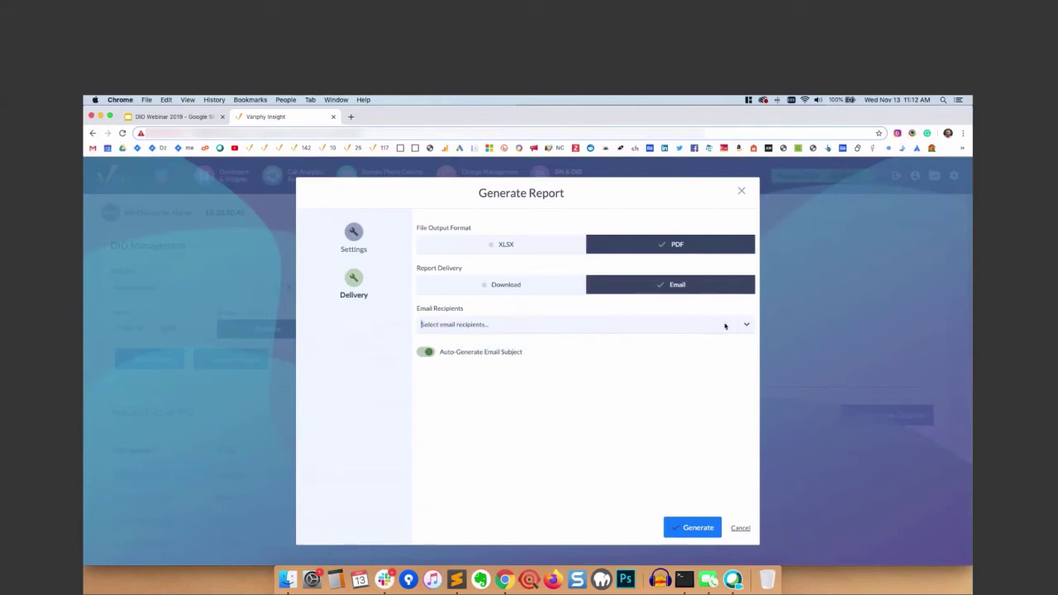
{"action": "left_click", "coordinate": [558, 285]}
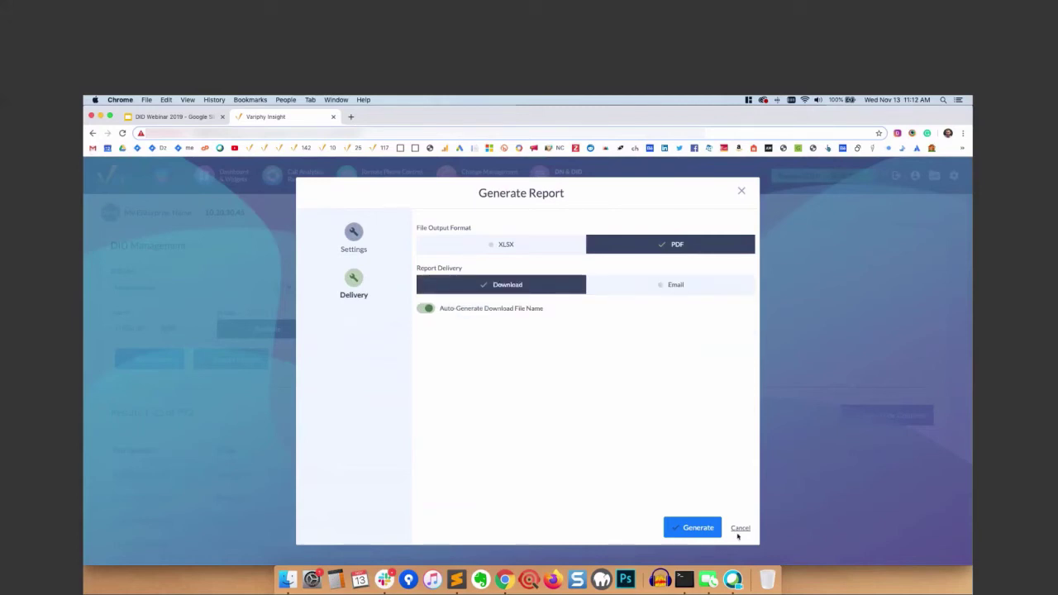
{"action": "left_click", "coordinate": [692, 529]}
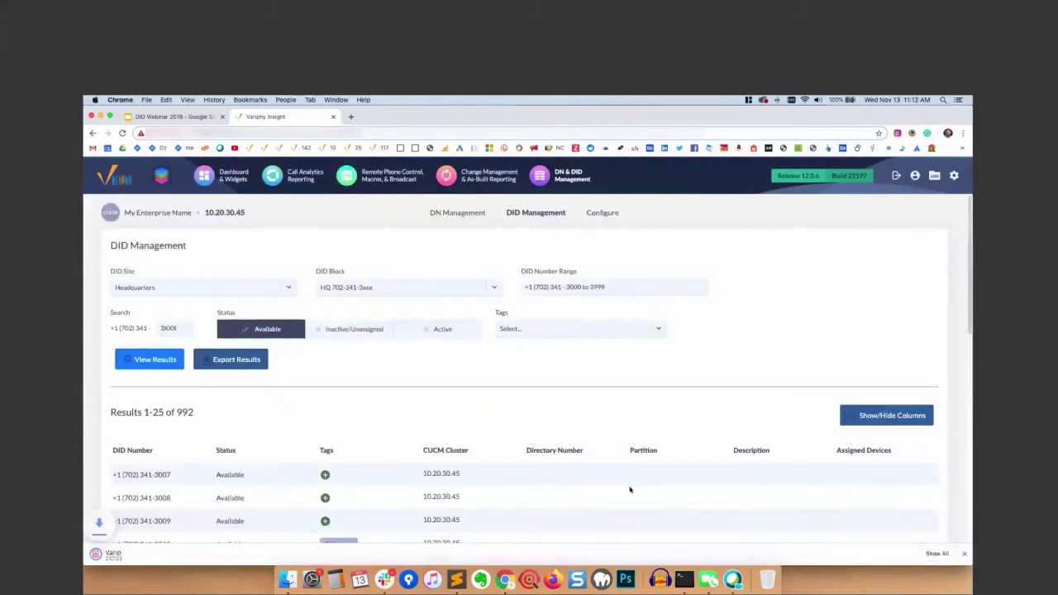
- Open the downloaded DID Number Report PDF and scroll through its summary and number tables
{"action": "left_click", "coordinate": [111, 553]}
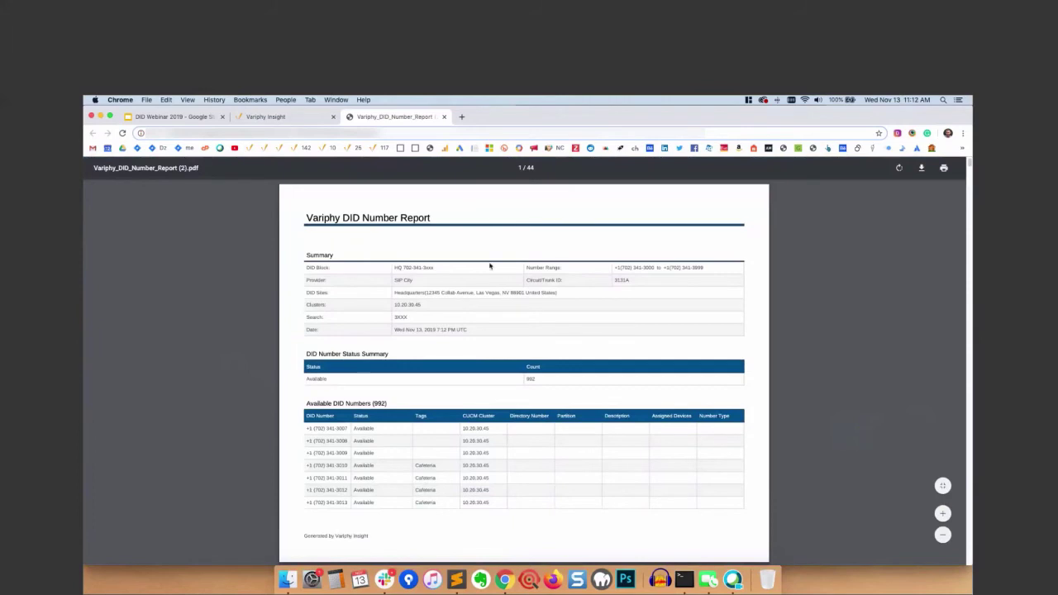
{"action": "scroll", "coordinate": [490, 266], "scroll_direction": "down", "scroll_amount": 1}
{"action": "left_click_drag", "start_coordinate": [350, 240], "coordinate": [547, 314]}
{"action": "left_click", "coordinate": [486, 312]}
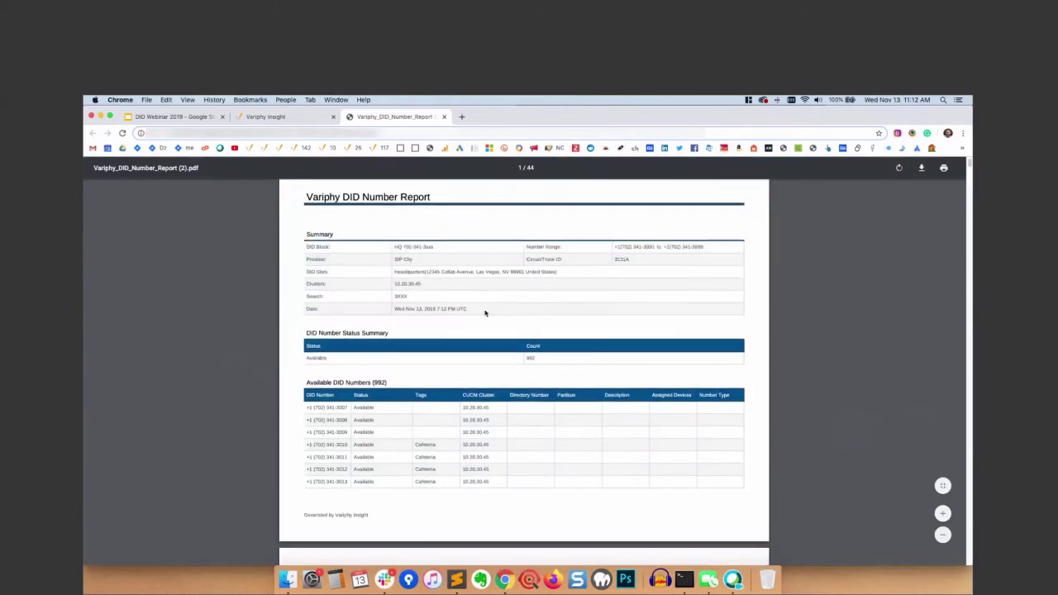
{"action": "scroll", "coordinate": [485, 313], "scroll_direction": "down", "scroll_amount": 5}
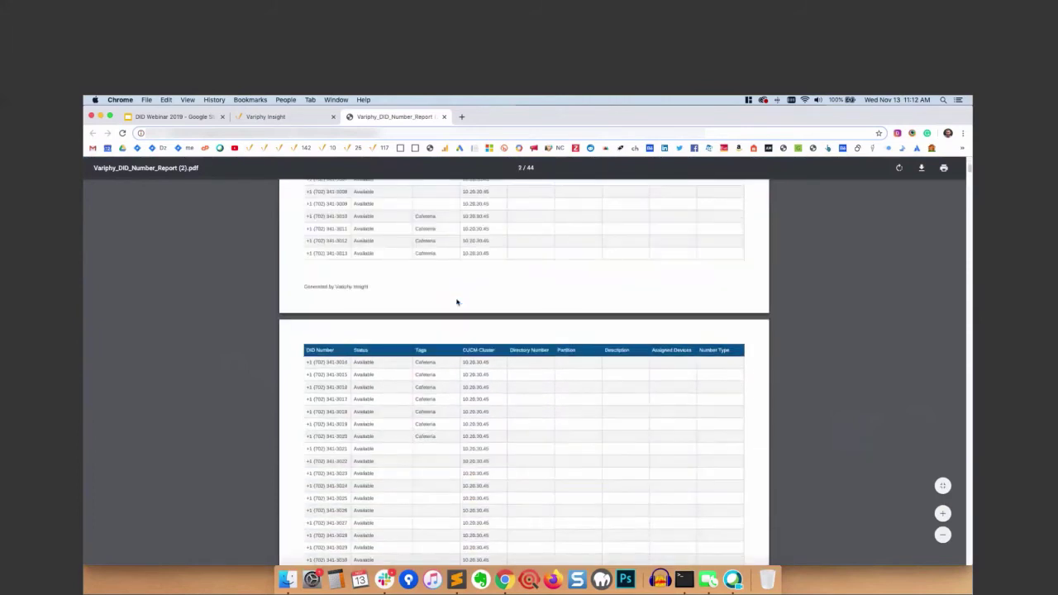
{"action": "scroll", "coordinate": [456, 302], "scroll_direction": "down", "scroll_amount": 15}
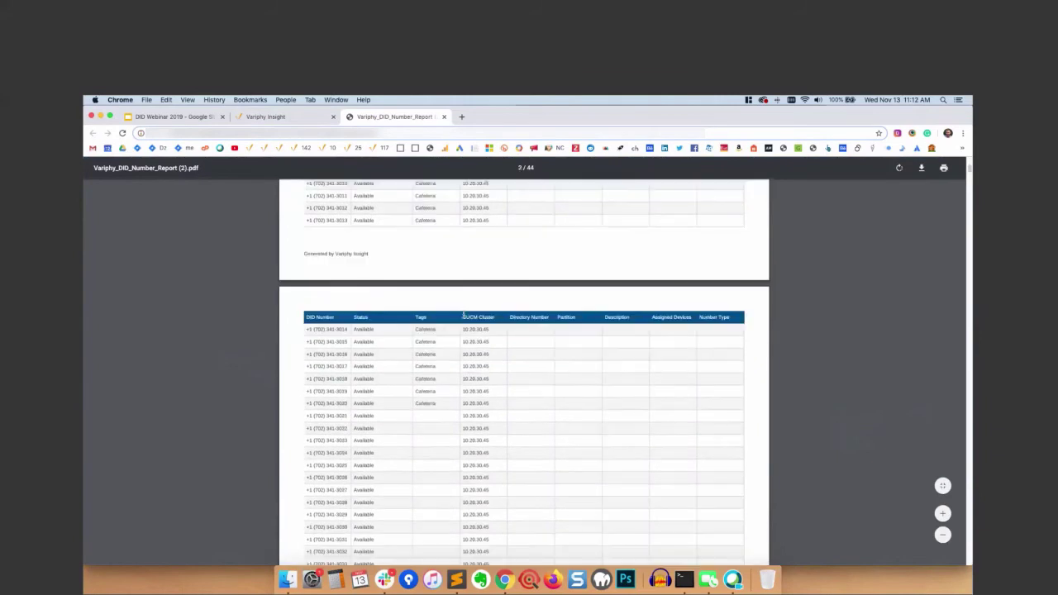
{"action": "scroll", "coordinate": [463, 315], "scroll_direction": "up", "scroll_amount": 5}
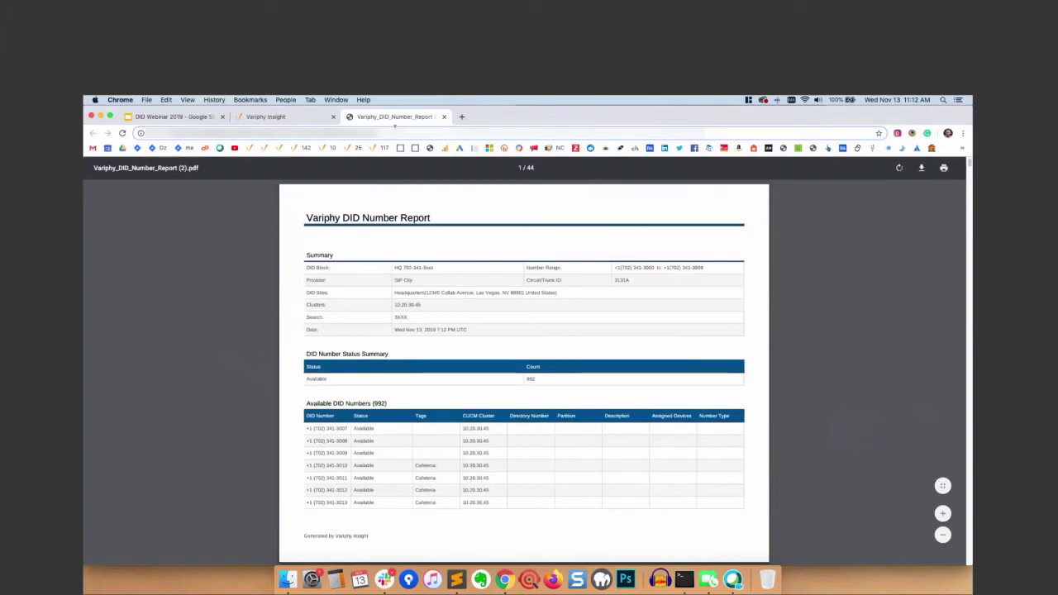
- Switch back to the DID Webinar 2019 slide deck and scroll down through it
{"action": "left_click", "coordinate": [157, 119]}
{"action": "scroll", "coordinate": [130, 463], "scroll_direction": "down", "scroll_amount": 2}
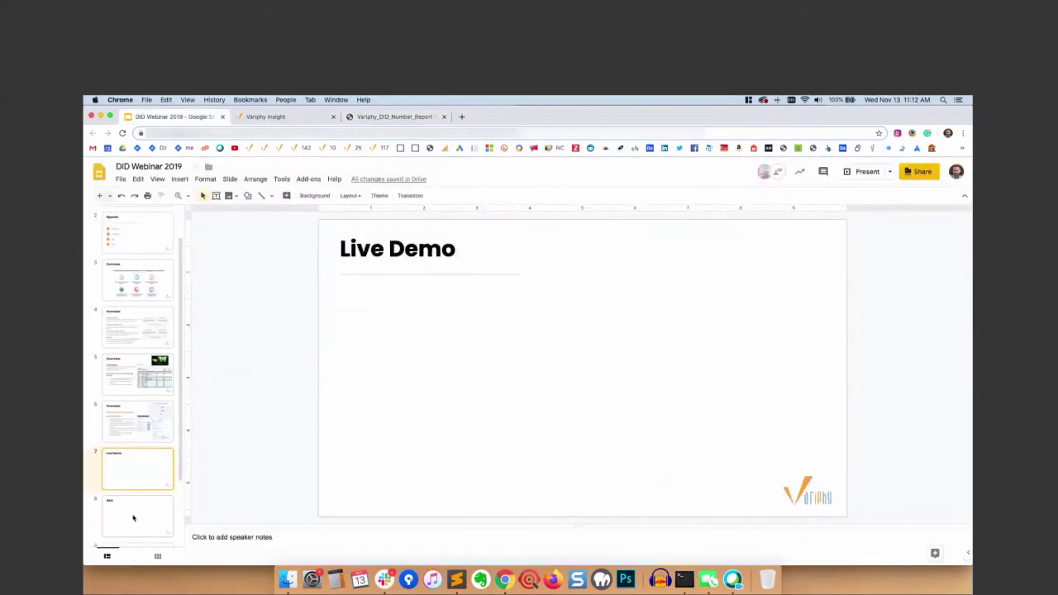